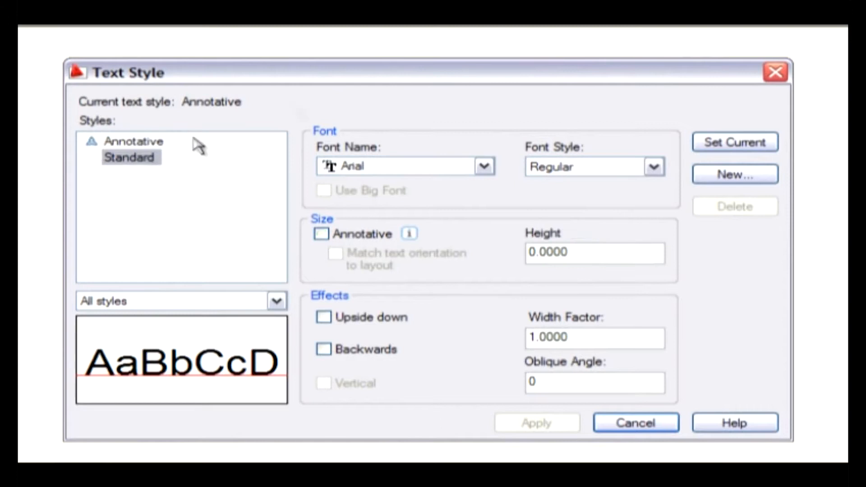
- Create a new text style named "base 1" based on the Standard style
{"action": "left_click", "coordinate": [742, 176]}
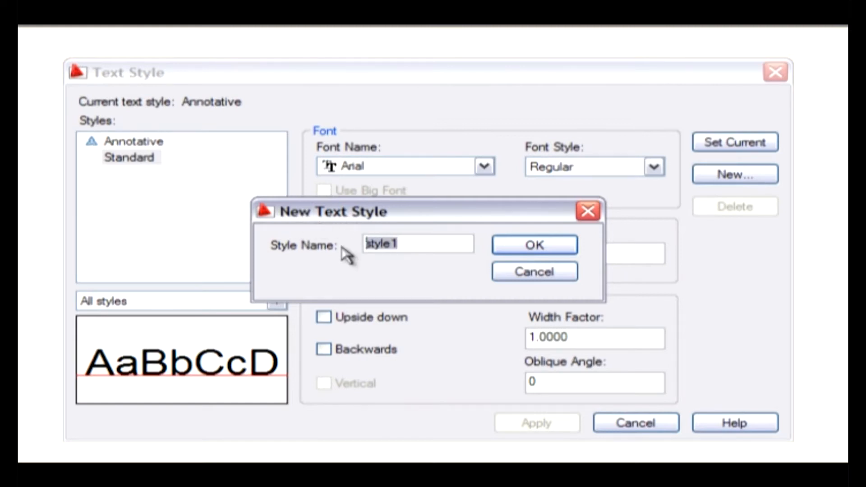
{"action": "type", "text": "ba"}
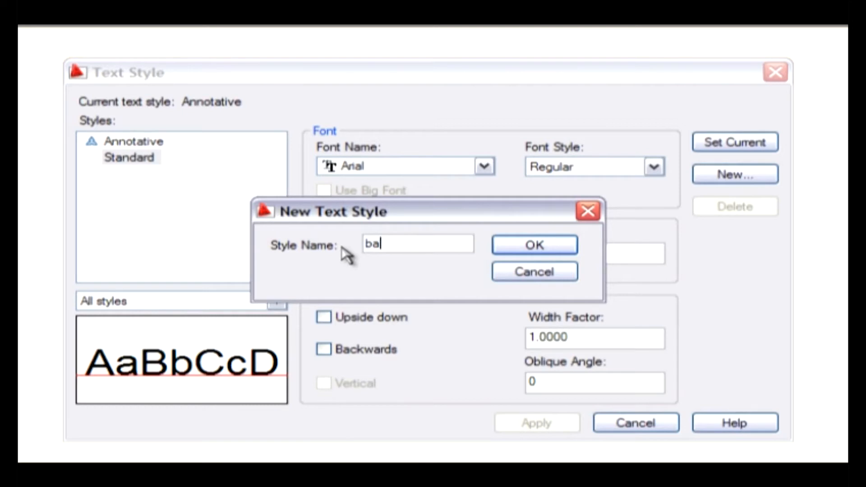
{"action": "type", "text": "se 1"}
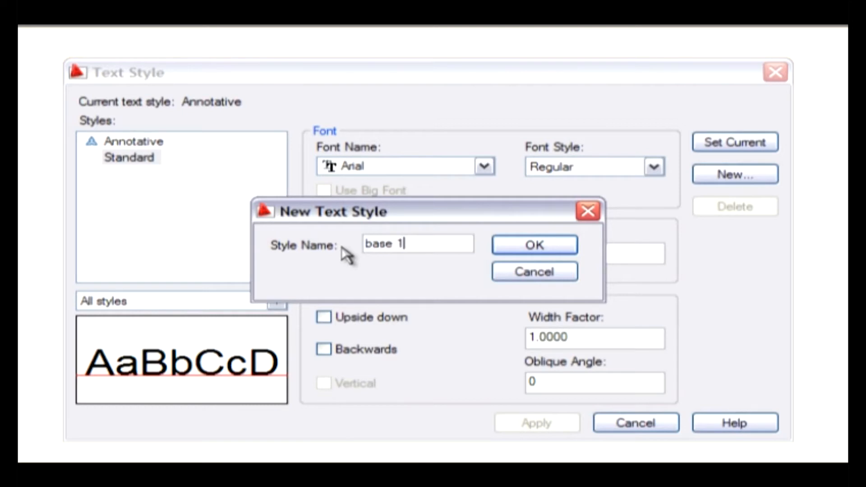
{"action": "left_click", "coordinate": [516, 246]}
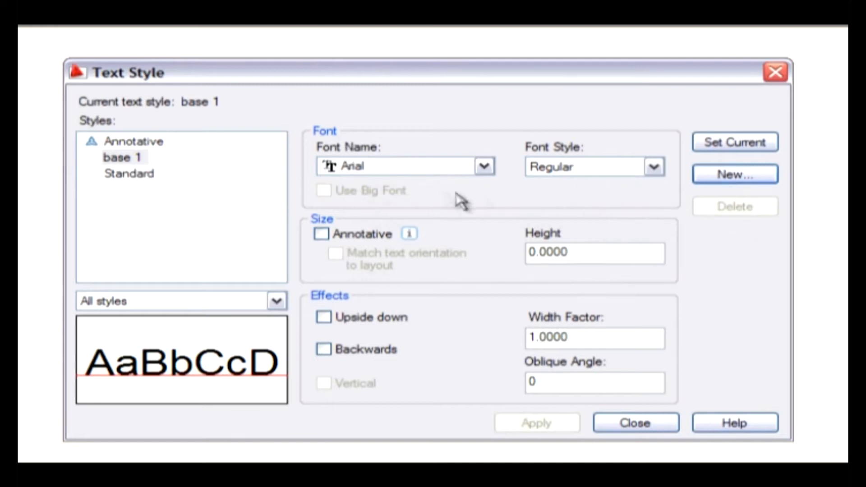
- Set the base 1 style's font to Verdana with the Bold font style
{"action": "left_click", "coordinate": [489, 167]}
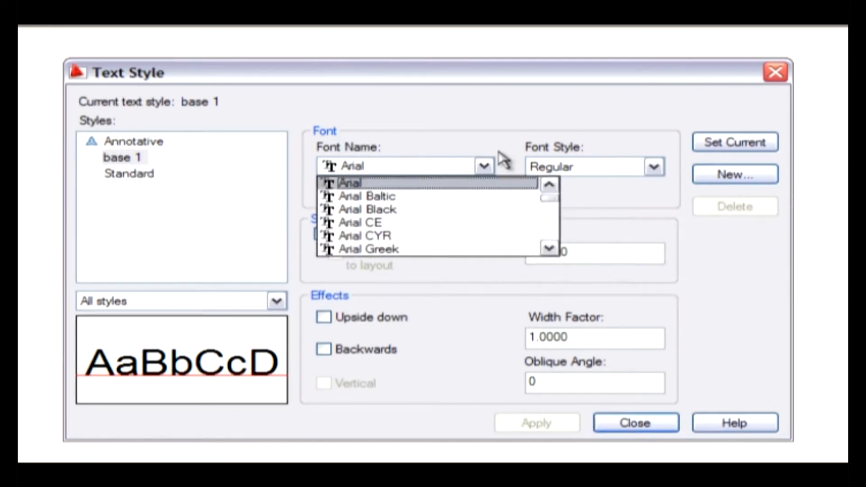
{"action": "scroll", "coordinate": [493, 222], "scroll_direction": "down", "scroll_amount": 3}
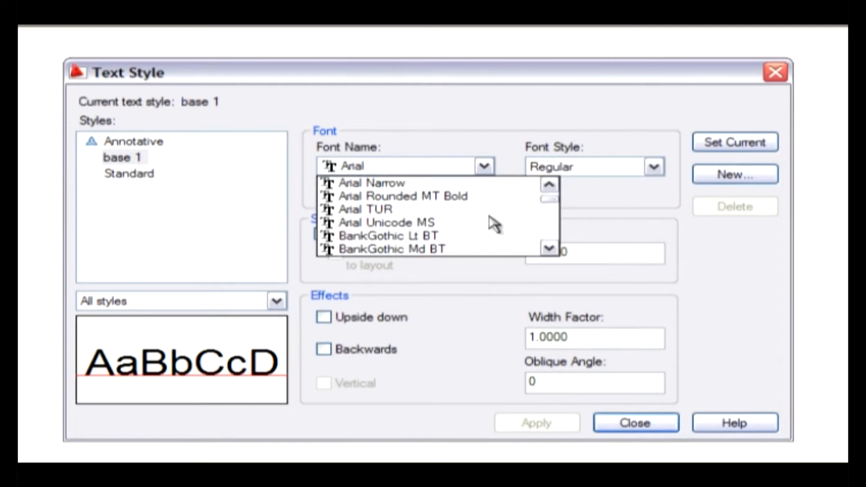
{"action": "scroll", "coordinate": [495, 223], "scroll_direction": "down", "scroll_amount": 1}
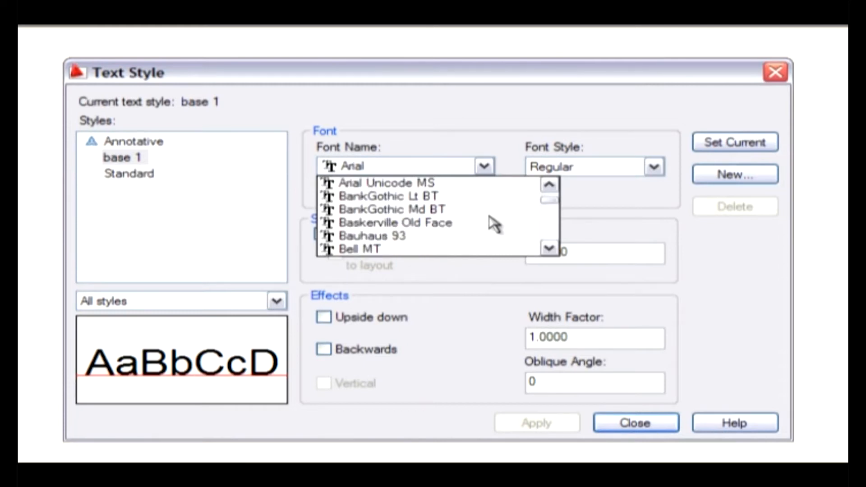
{"action": "key", "text": "v"}
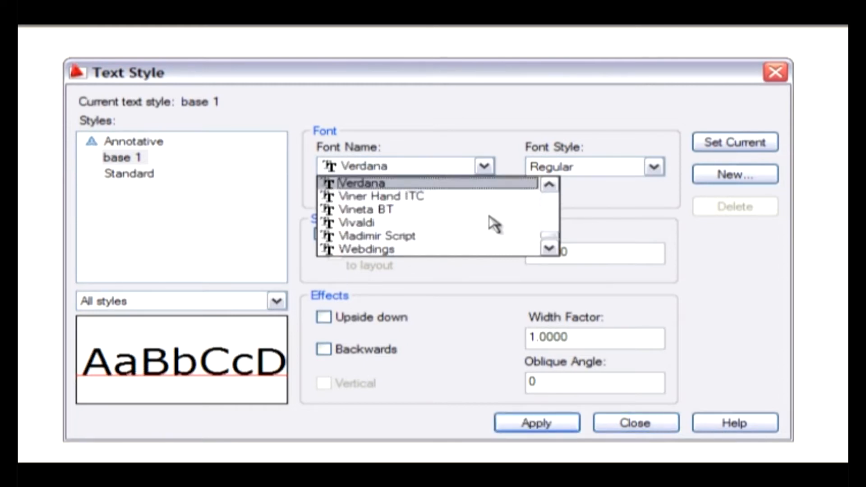
{"action": "left_click", "coordinate": [431, 184]}
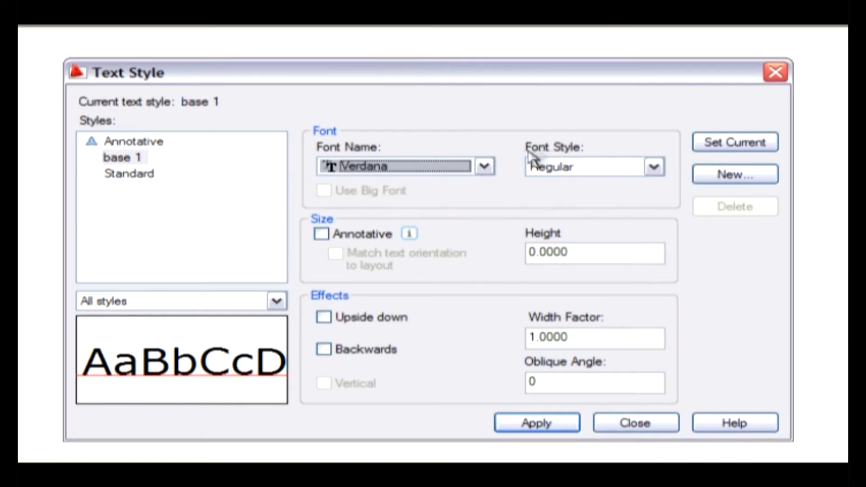
{"action": "left_click", "coordinate": [653, 168]}
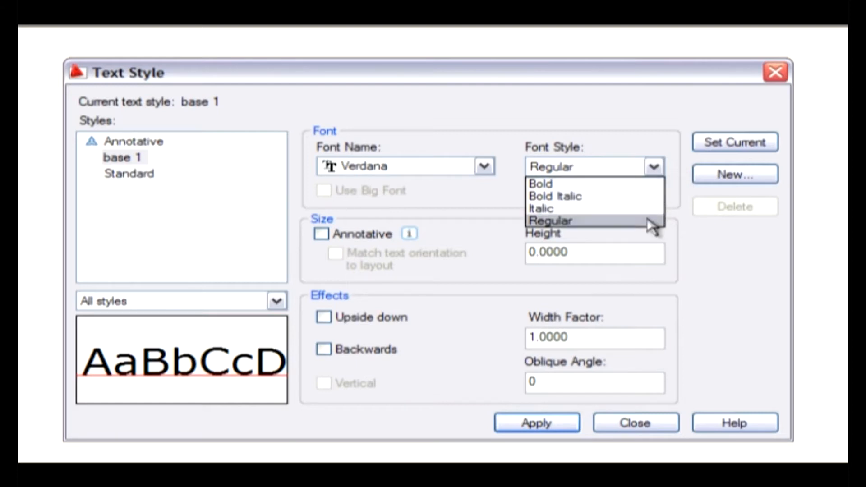
{"action": "left_click", "coordinate": [651, 185]}
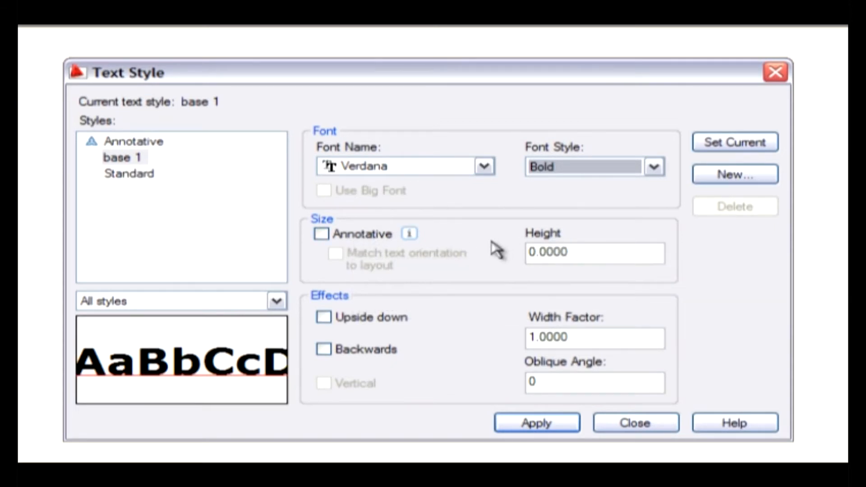
- Make the base 1 style annotative with a paper text height of 2, apply the changes and close the text style settings
{"action": "left_click", "coordinate": [376, 236]}
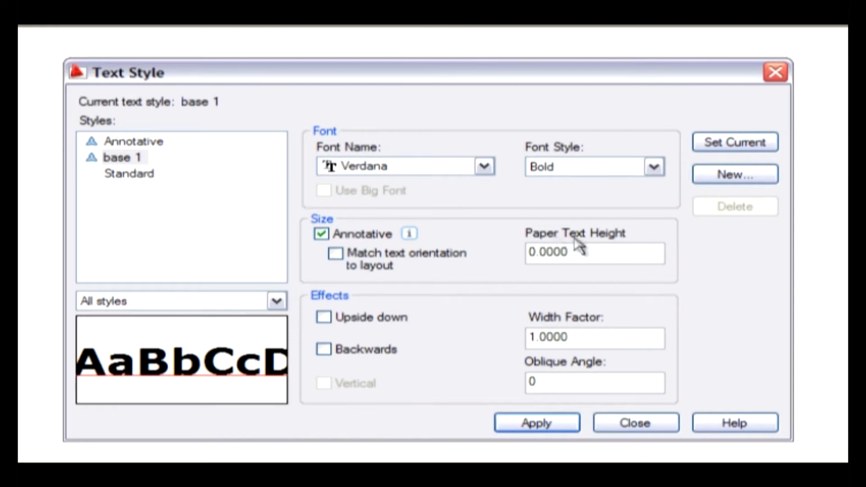
{"action": "left_click_drag", "start_coordinate": [573, 248], "coordinate": [500, 260]}
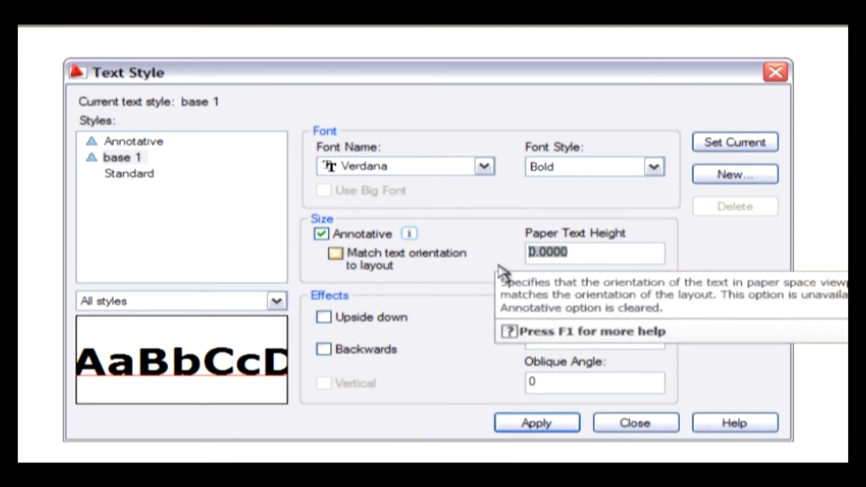
{"action": "type", "text": "2"}
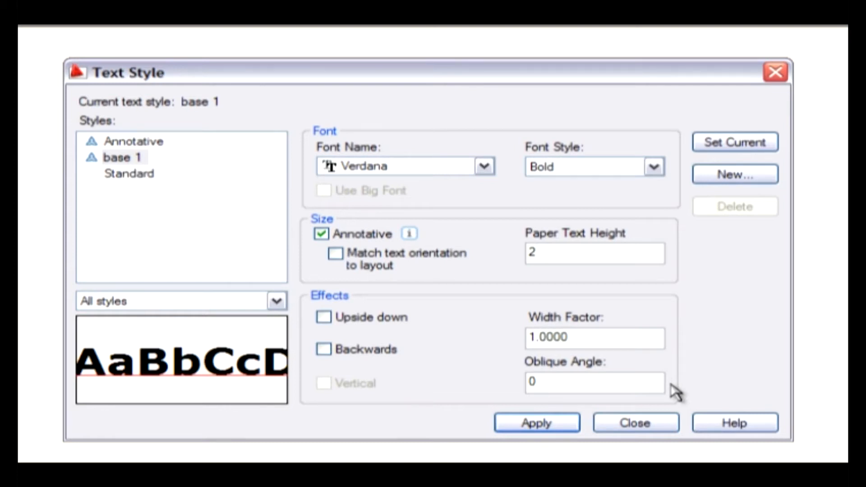
{"action": "left_click", "coordinate": [543, 429]}
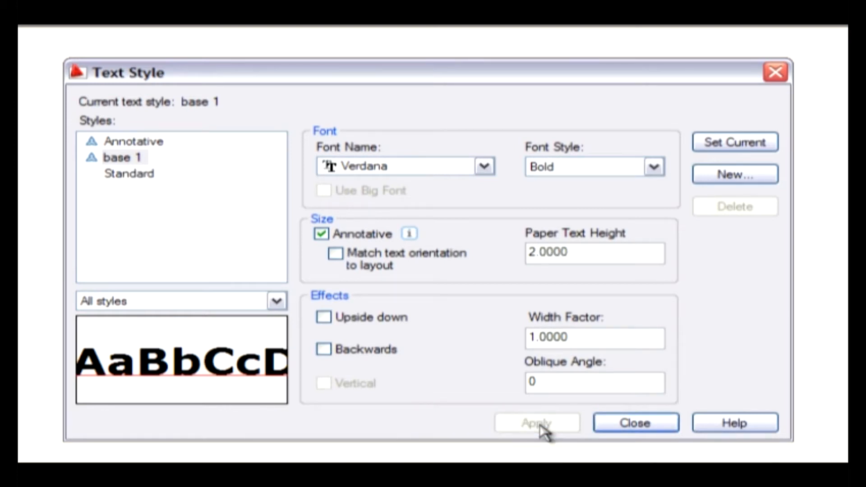
{"action": "left_click", "coordinate": [624, 428]}
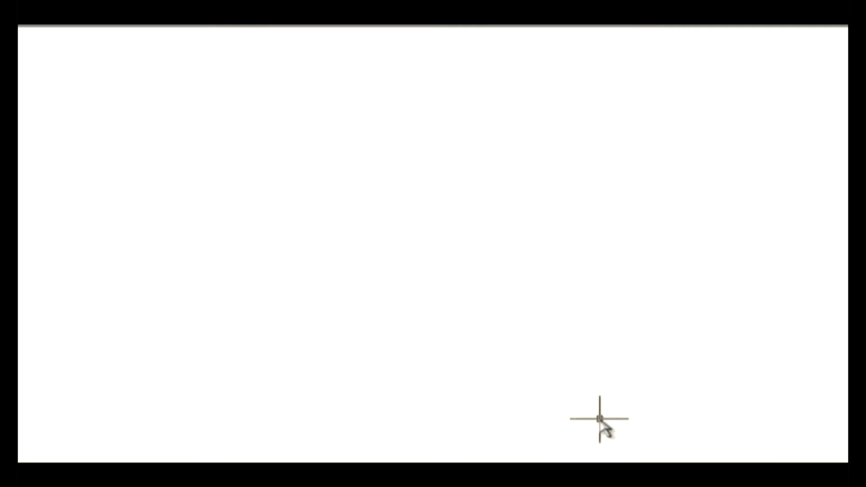
{"action": "left_click", "coordinate": [307, 222]}
{"action": "left_click", "coordinate": [336, 193]}
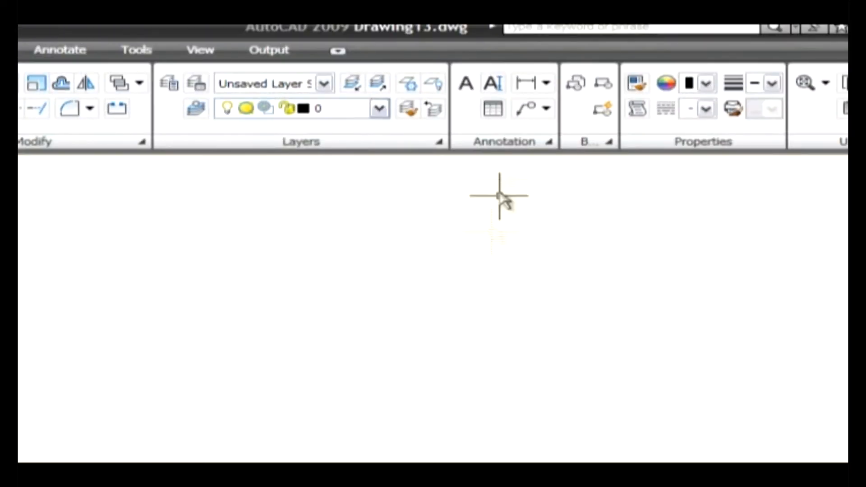
- Start the Single Line Text command and choose "base 1" as its text style
{"action": "left_click", "coordinate": [493, 85]}
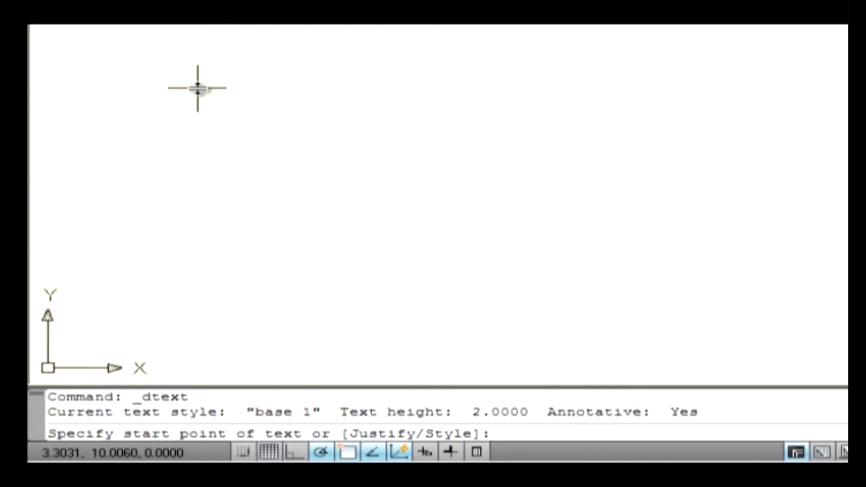
{"action": "type", "text": "s"}
{"action": "key", "text": "Return"}
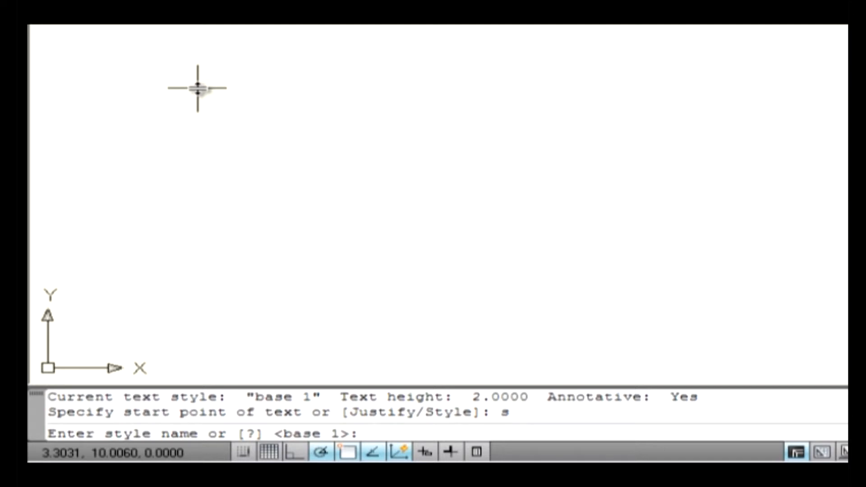
{"action": "type", "text": "base 1"}
{"action": "key", "text": "Return"}
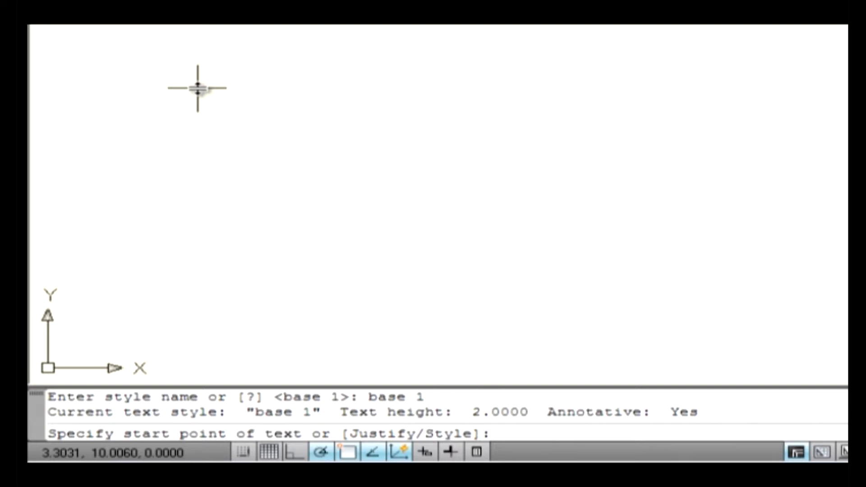
- Place the single-line text at about 3.30, 10.01 with a rotation angle of 1 and enter "aut" as its content
{"action": "left_click", "coordinate": [198, 88]}
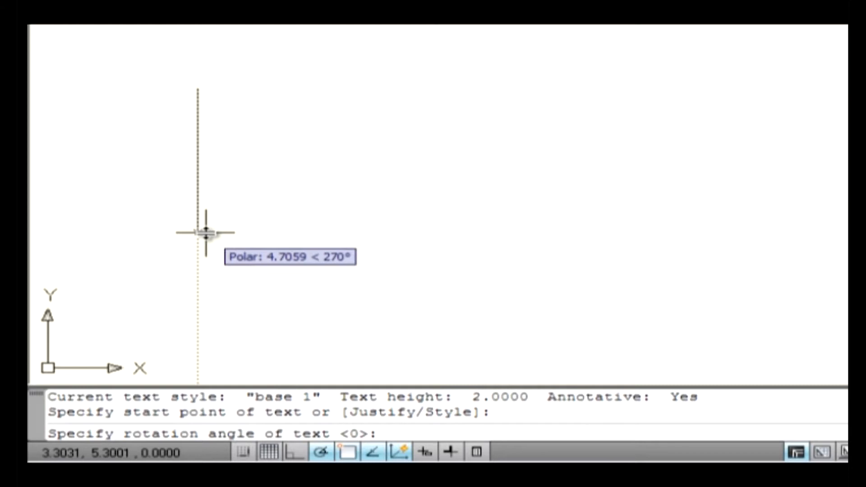
{"action": "type", "text": "1"}
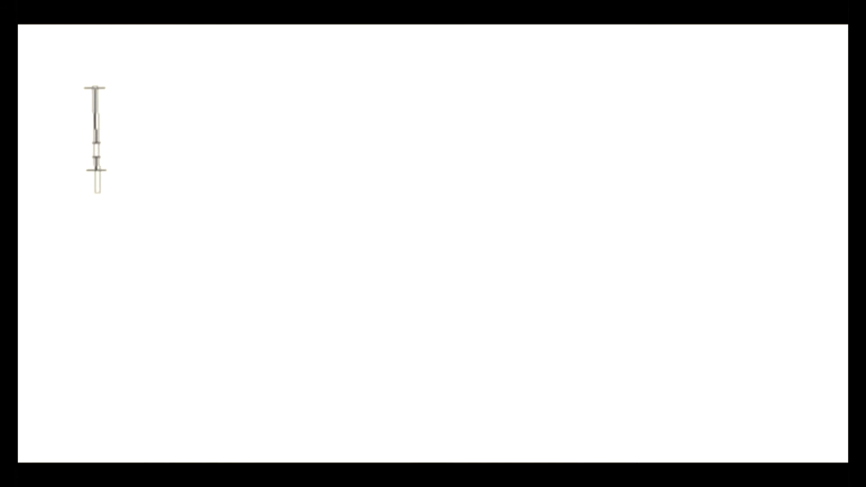
{"action": "type", "text": "aut"}
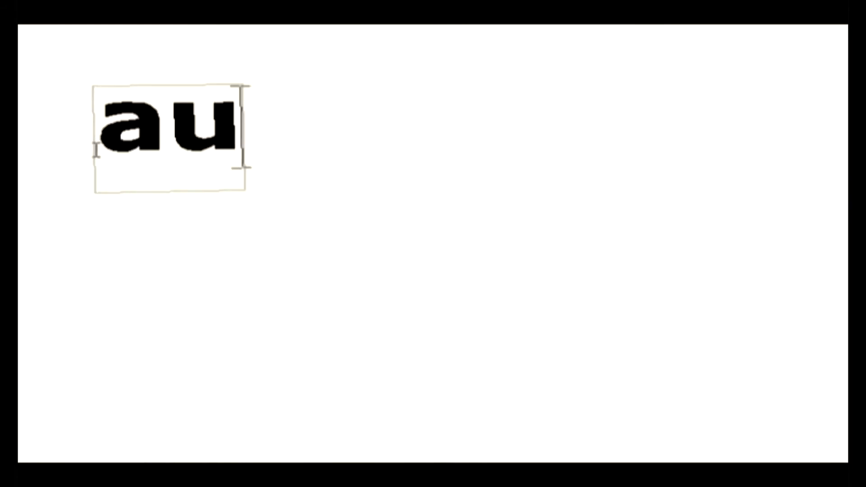
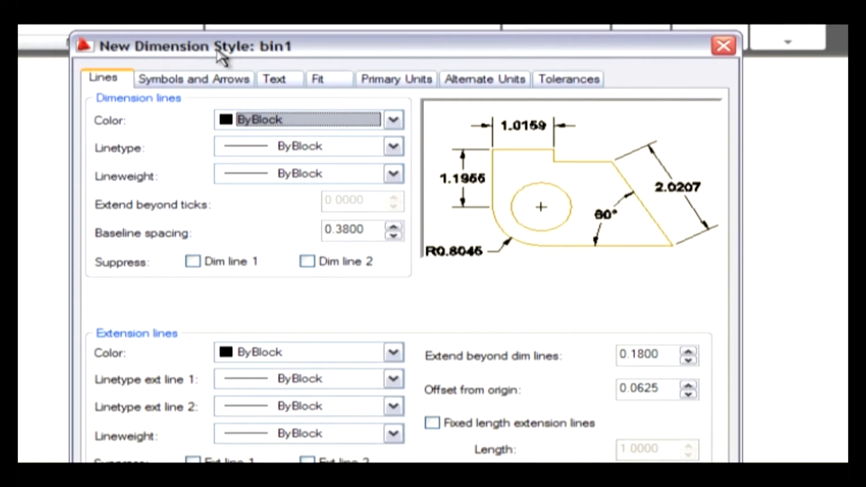
- Give the bin1 style's dimension lines the color Red, with ByBlock linetype and lineweight
{"action": "left_click", "coordinate": [104, 81]}
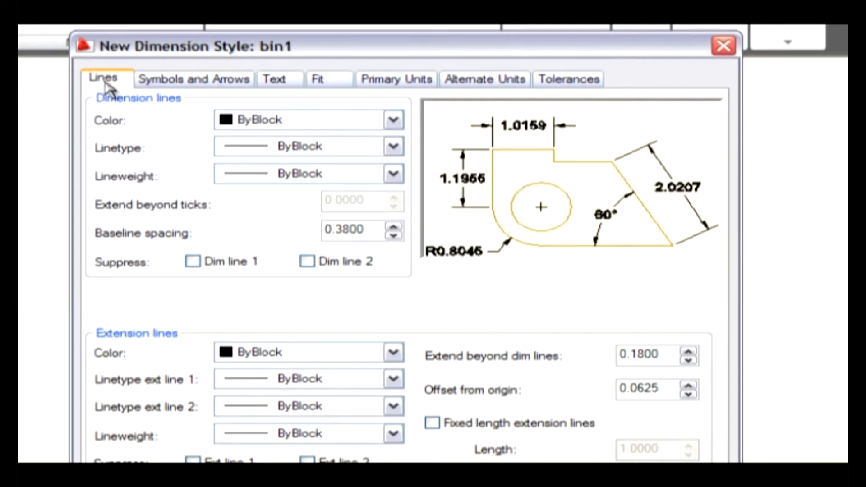
{"action": "left_click", "coordinate": [393, 120]}
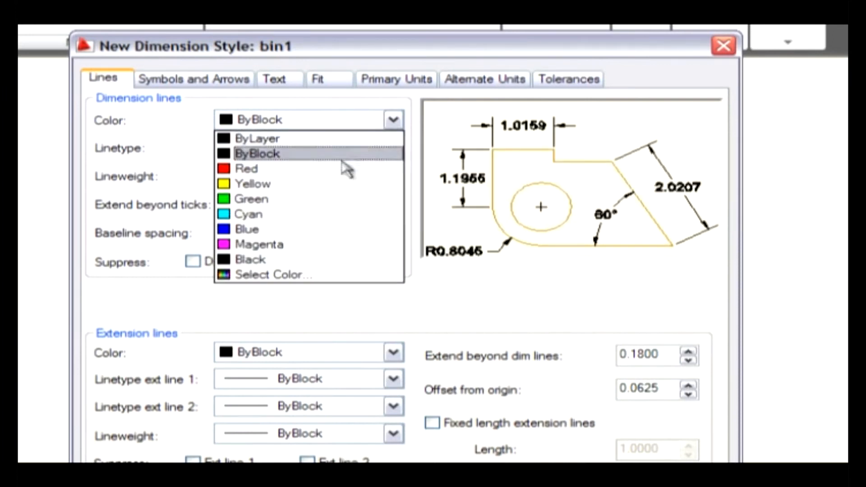
{"action": "left_click", "coordinate": [325, 170]}
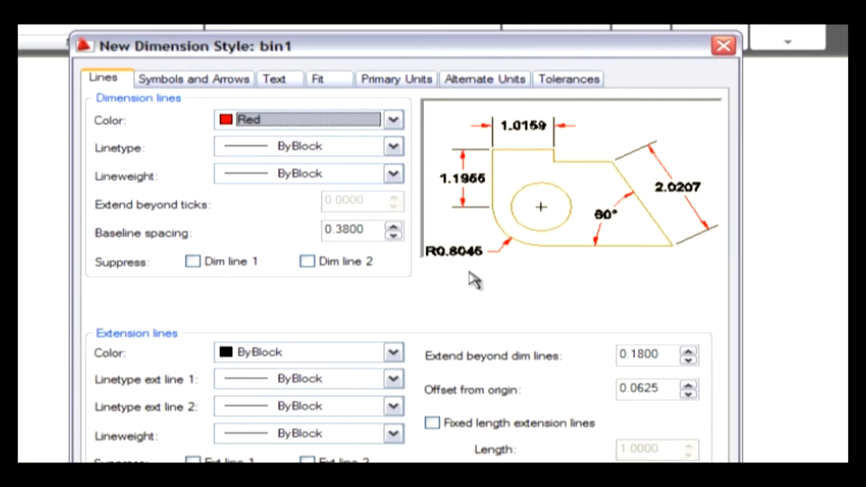
{"action": "left_click", "coordinate": [261, 151]}
{"action": "left_click", "coordinate": [265, 155]}
{"action": "left_click", "coordinate": [201, 151]}
{"action": "left_click", "coordinate": [276, 176]}
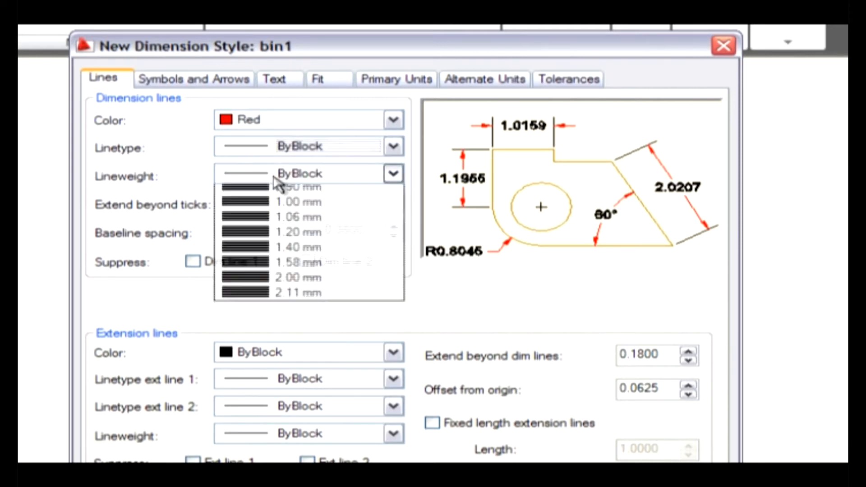
{"action": "left_click", "coordinate": [186, 153]}
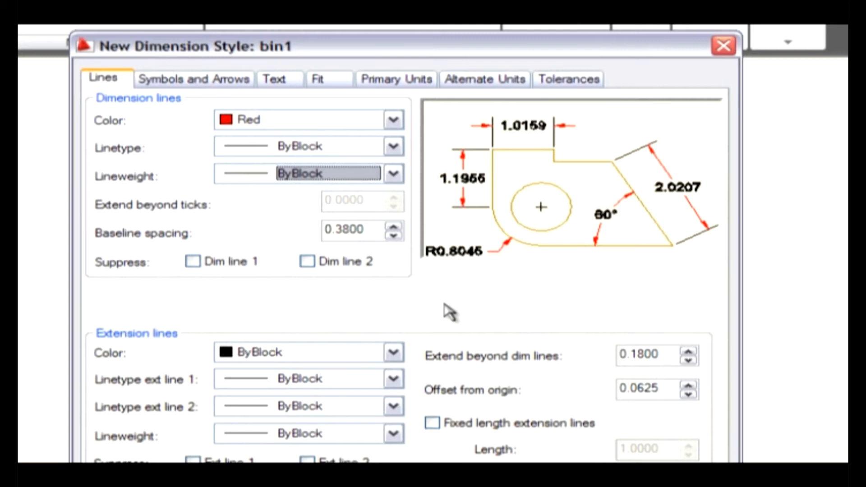
- Review the arrow and text settings of the bin1 style and set its overall scale for dimension features to 0.5
{"action": "left_click", "coordinate": [205, 80]}
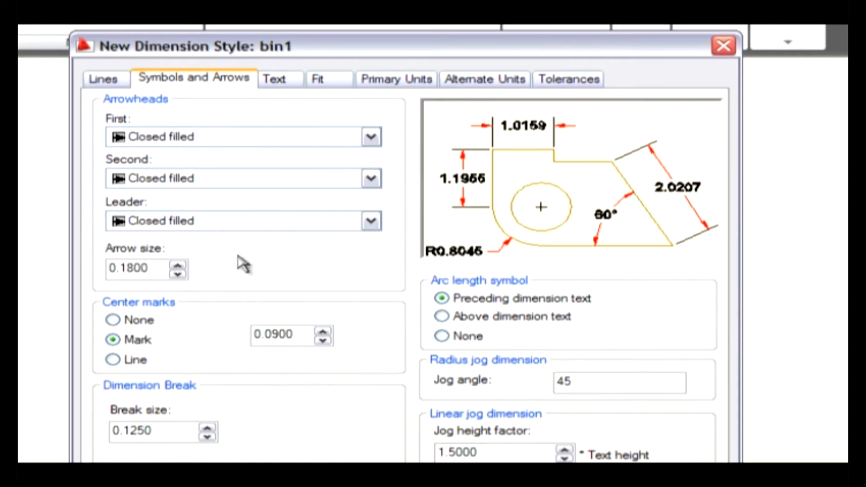
{"action": "left_click", "coordinate": [278, 81]}
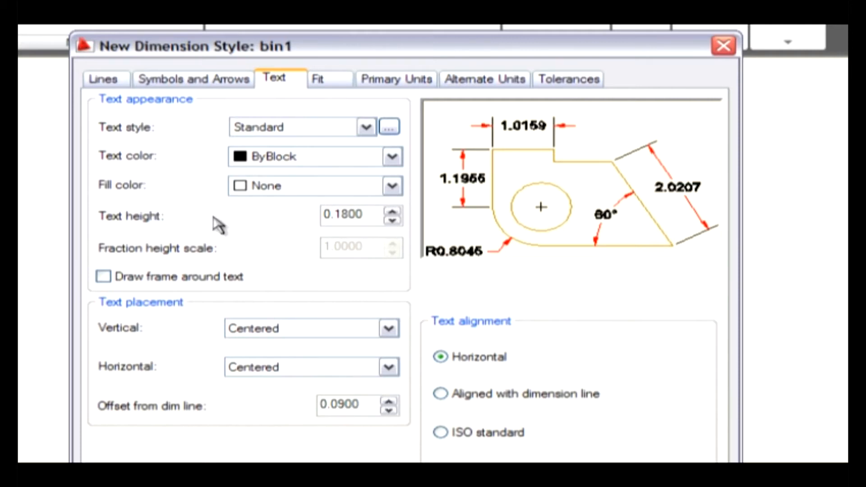
{"action": "left_click", "coordinate": [316, 78]}
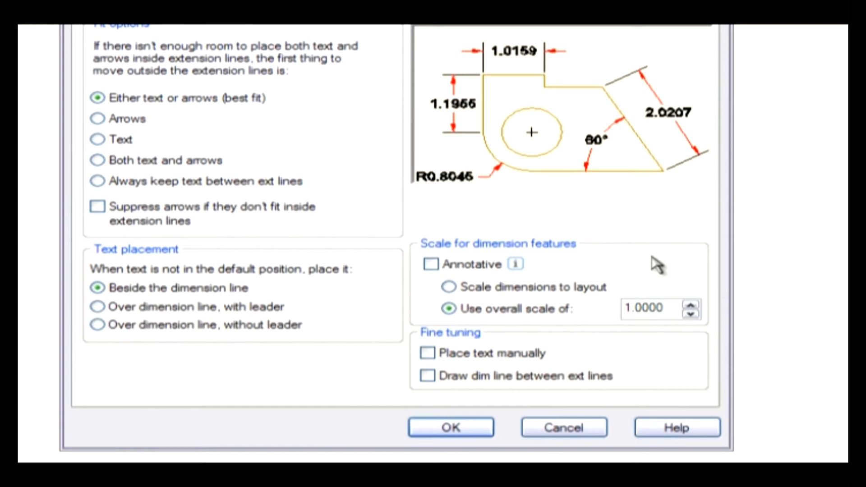
{"action": "left_click_drag", "start_coordinate": [666, 307], "coordinate": [624, 308]}
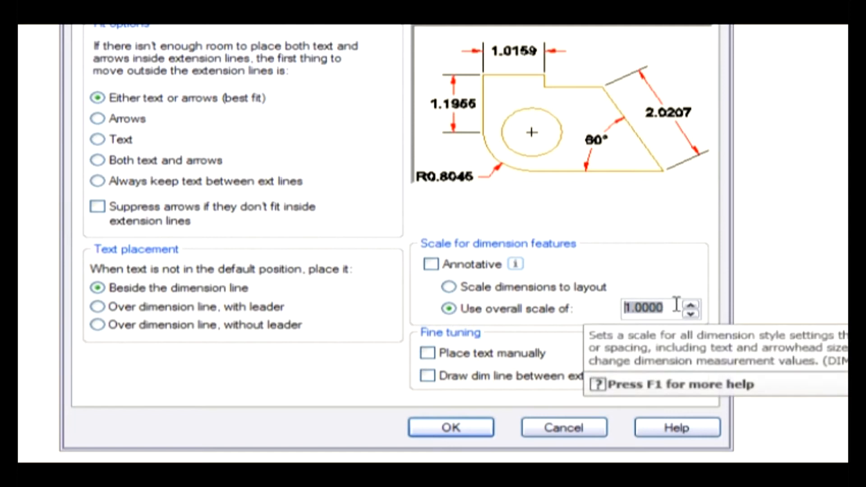
{"action": "type", "text": "0.5"}
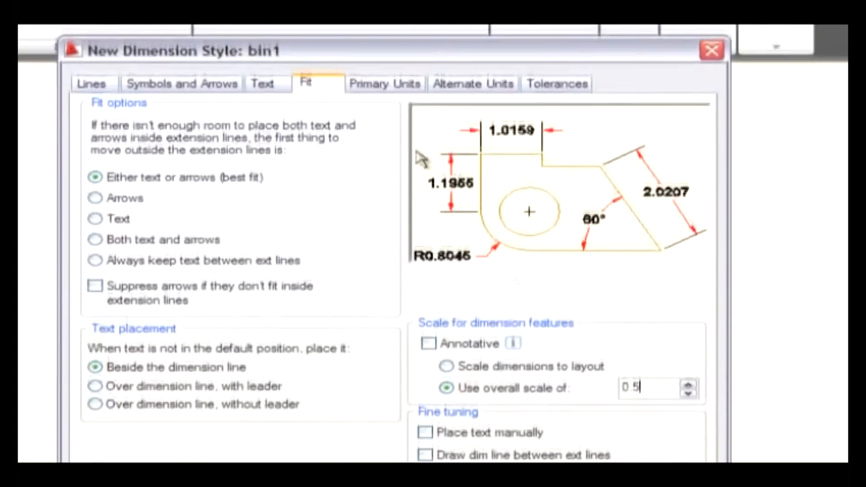
- Set the primary linear dimension units to Engineering format with a precision of 0'-0.0"
{"action": "left_click", "coordinate": [373, 90]}
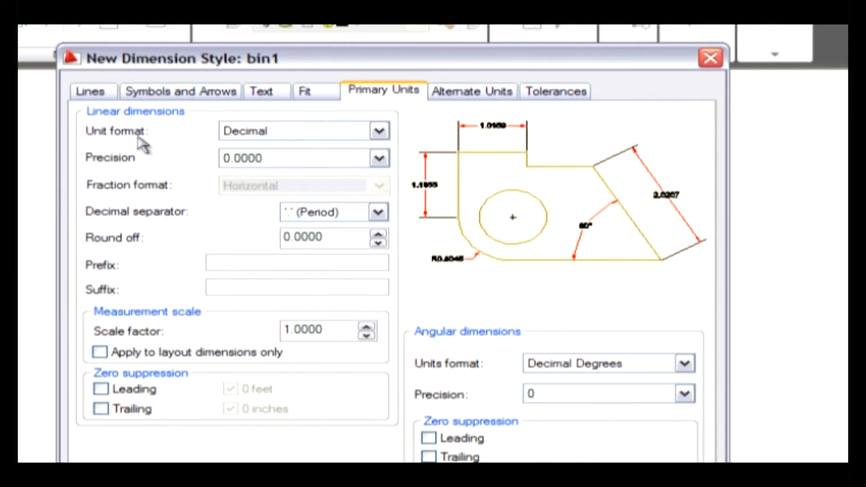
{"action": "left_click", "coordinate": [275, 135]}
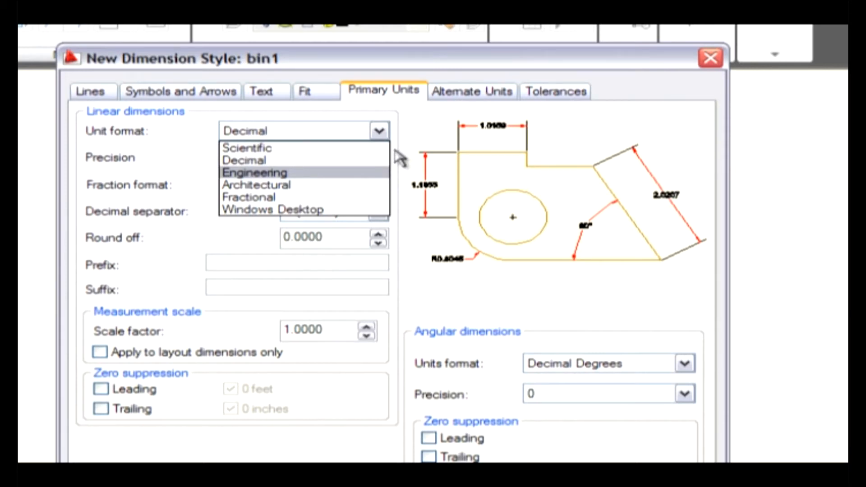
{"action": "left_click", "coordinate": [338, 172]}
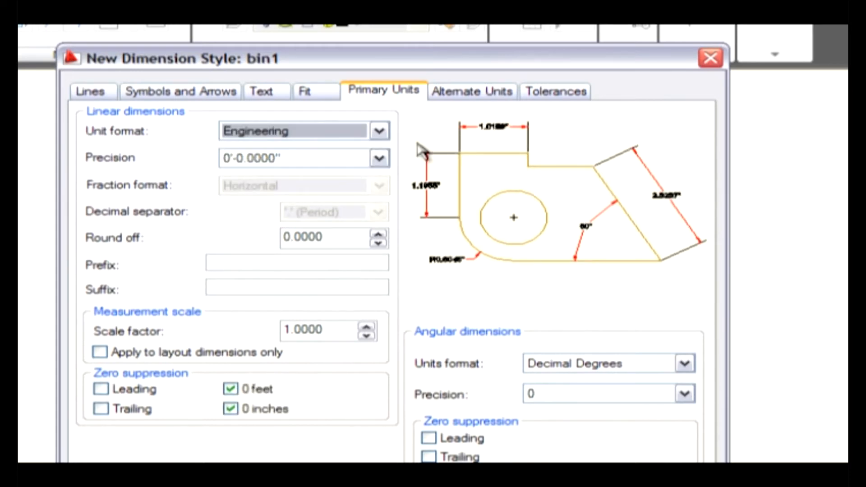
{"action": "left_click", "coordinate": [336, 163]}
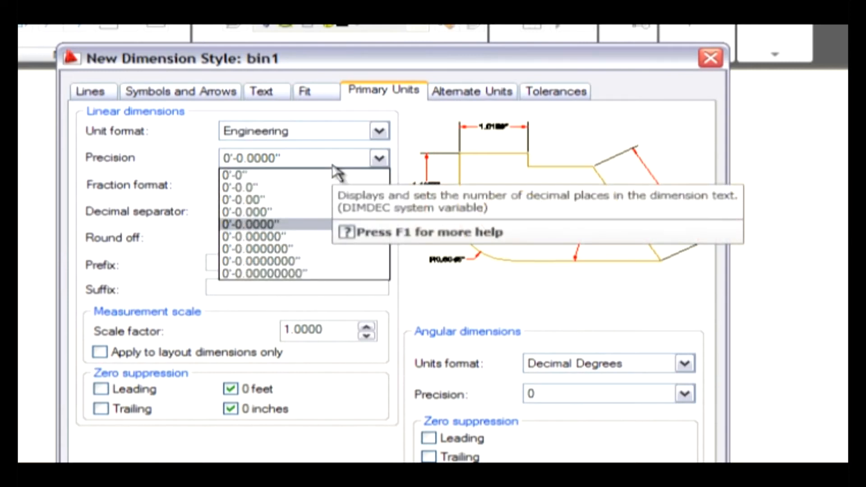
{"action": "left_click", "coordinate": [333, 186]}
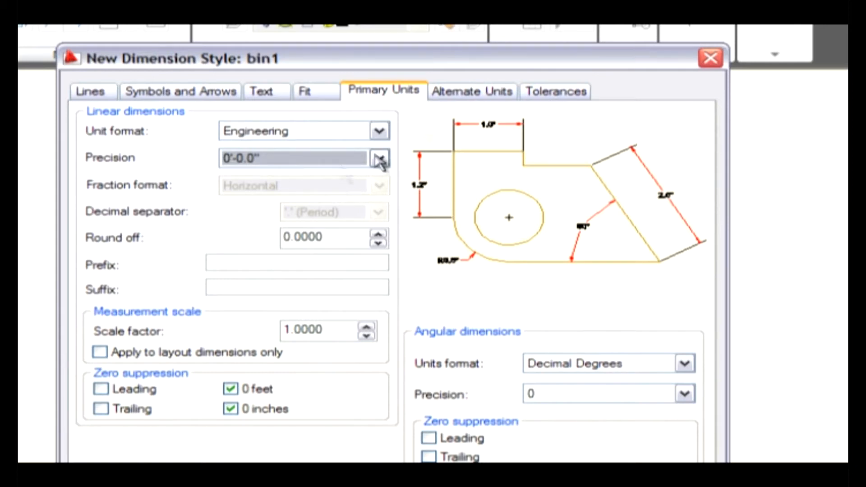
- Display alternate units in the dimension style, using Decimal format with 0.00 precision
{"action": "left_click", "coordinate": [463, 93]}
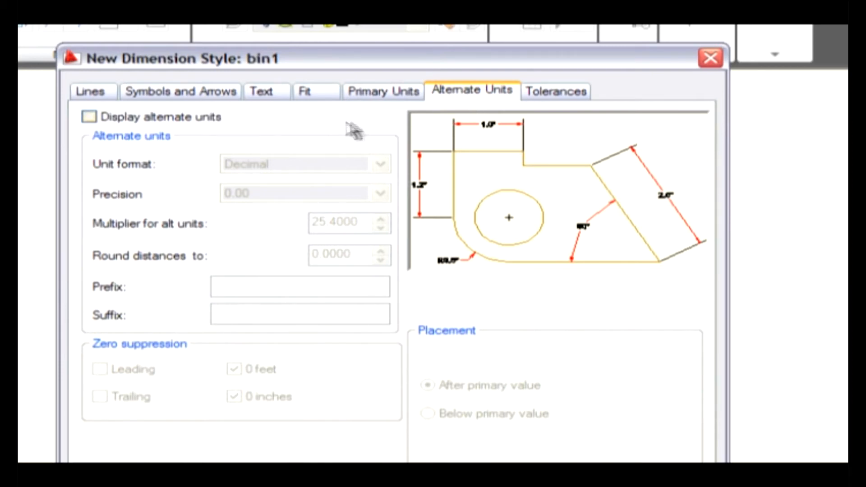
{"action": "left_click", "coordinate": [212, 126]}
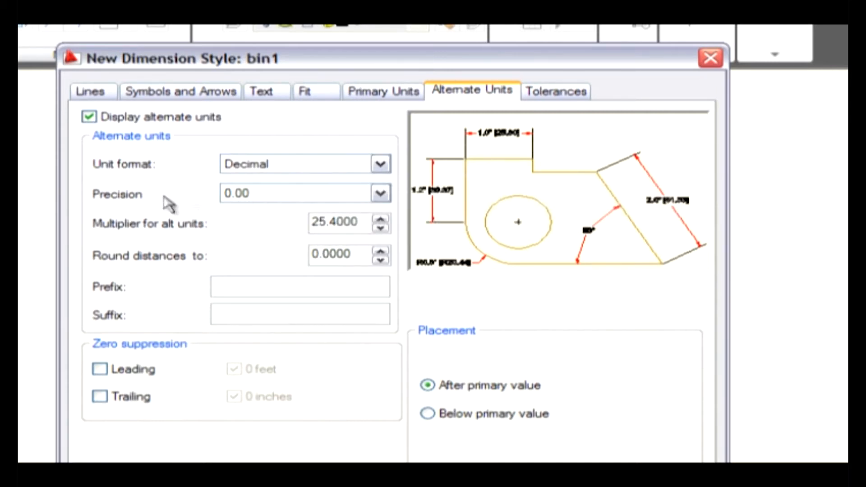
{"action": "left_click", "coordinate": [272, 167]}
{"action": "left_click", "coordinate": [288, 194]}
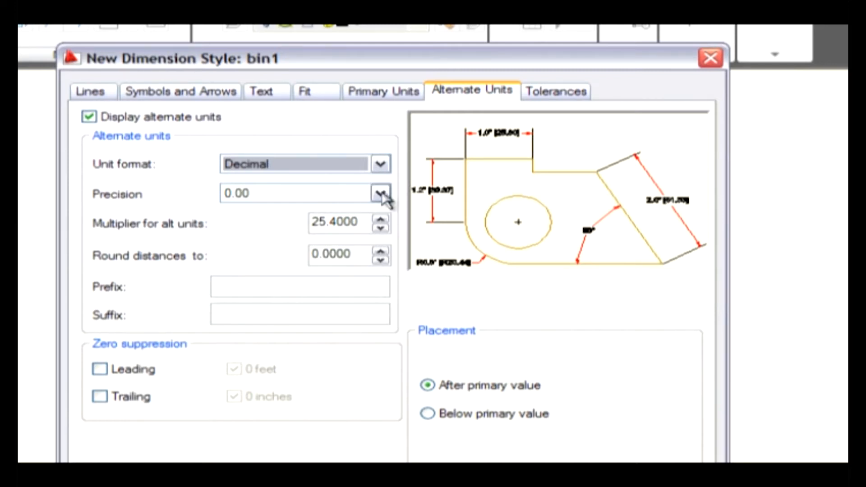
- Set the tolerance method to Limits with an upper value of -1
{"action": "left_click", "coordinate": [559, 92]}
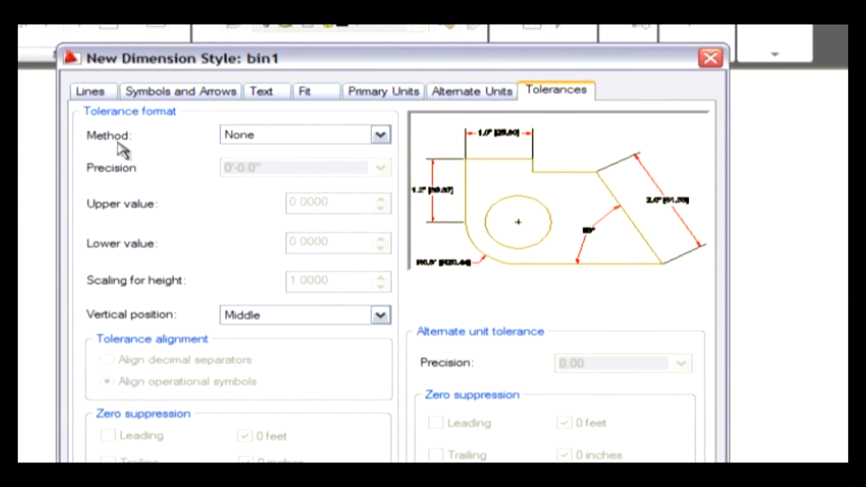
{"action": "left_click", "coordinate": [299, 139]}
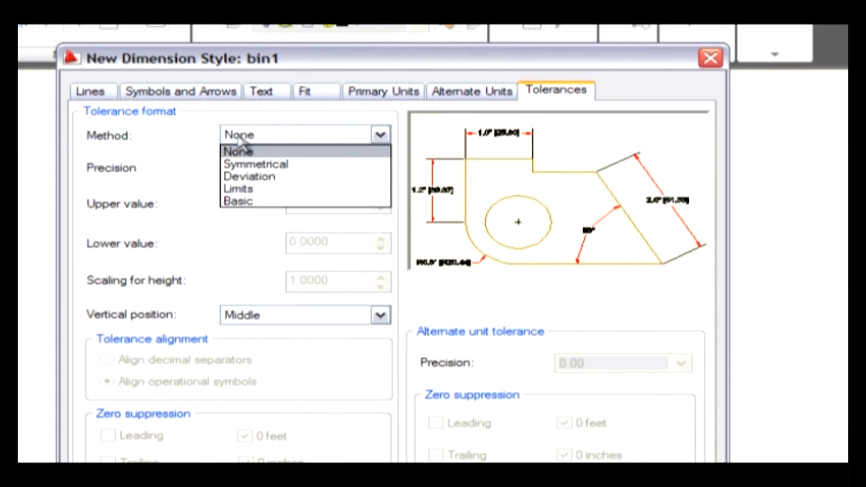
{"action": "left_click", "coordinate": [293, 188]}
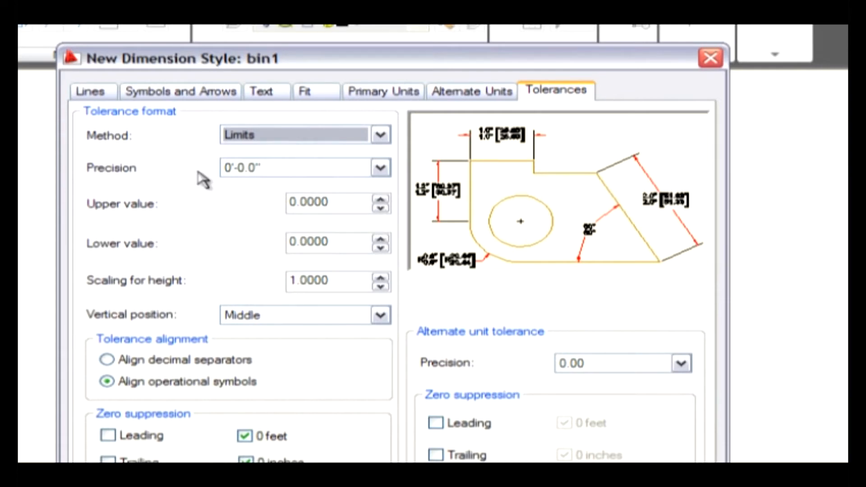
{"action": "double_click", "coordinate": [355, 201]}
{"action": "type", "text": "-1"}
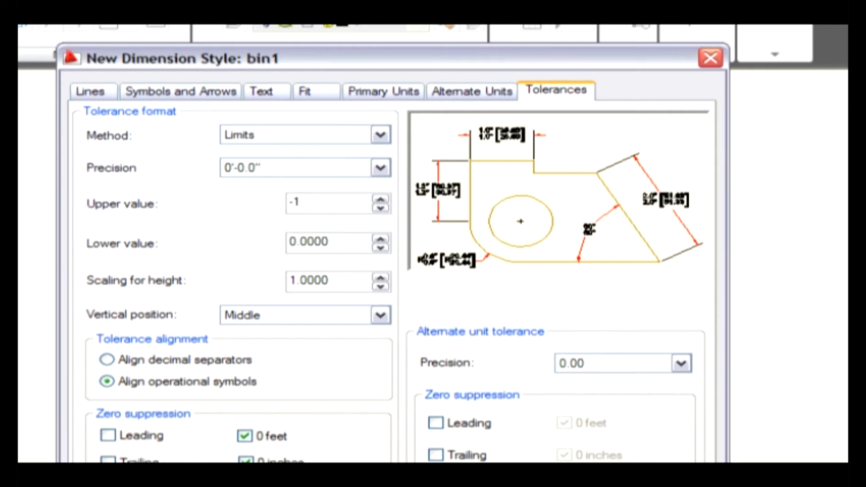
- Accept the new style's settings, make bin1 the current dimension style and close the Dimension Style Manager
{"action": "key", "text": "Return"}
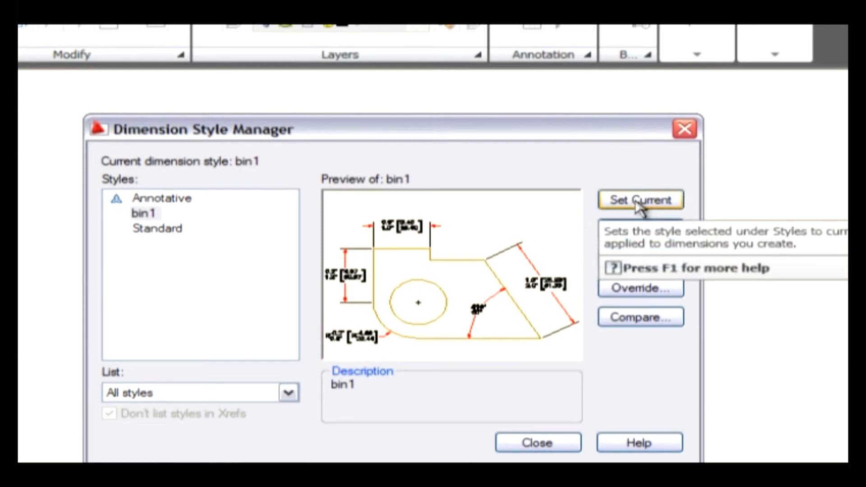
{"action": "left_click", "coordinate": [636, 201]}
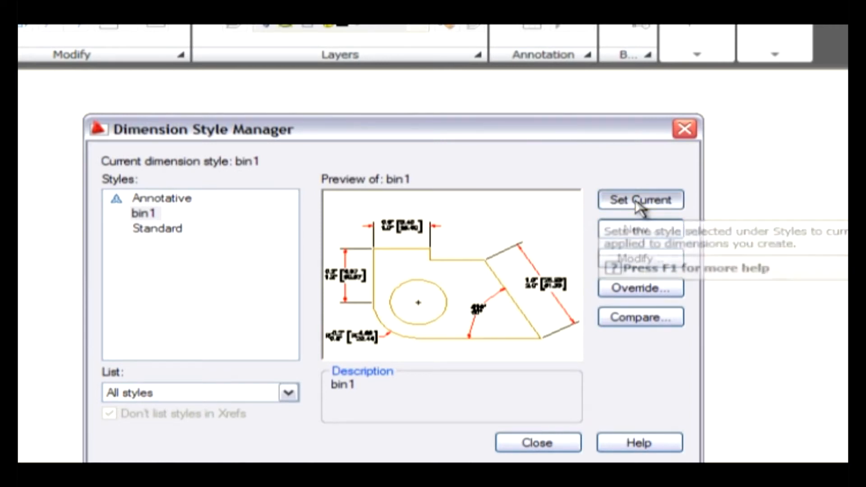
{"action": "left_click", "coordinate": [544, 444]}
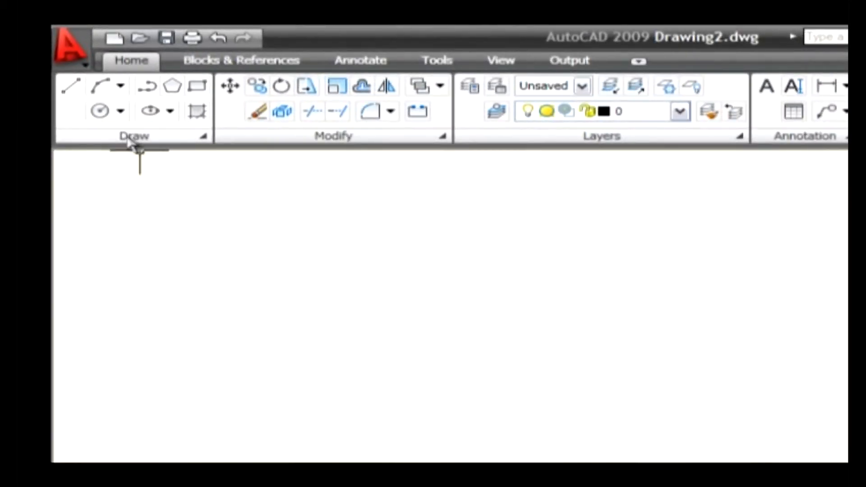
- Draw a multiline with a horizontal first segment, rising through about 16.17, 6.01 and 18.48, 8.13, and ending with a horizontal segment
{"action": "left_click", "coordinate": [203, 136]}
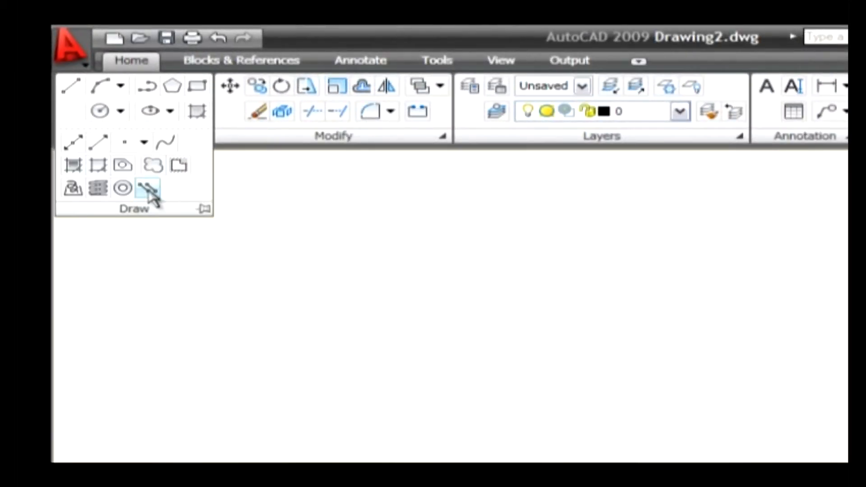
{"action": "left_click", "coordinate": [149, 188]}
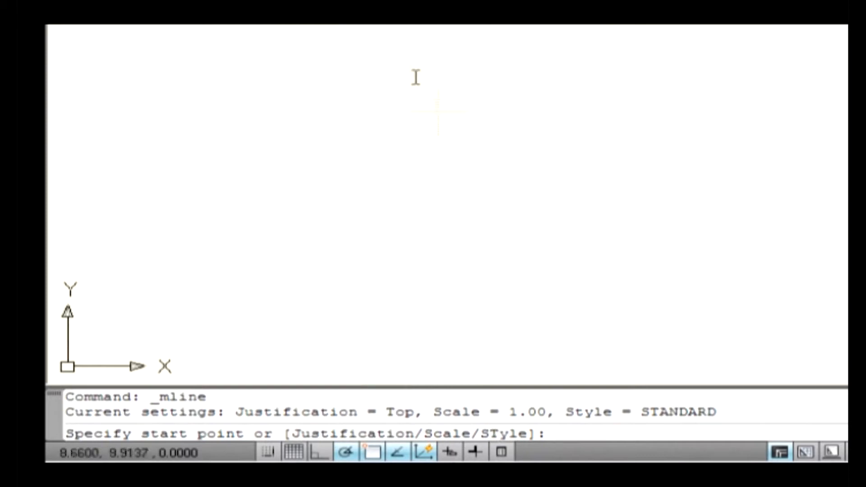
{"action": "left_click", "coordinate": [379, 239]}
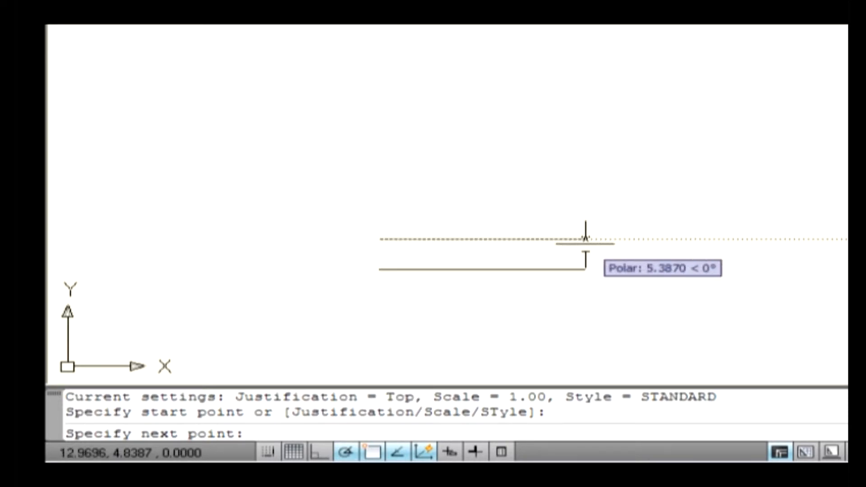
{"action": "left_click", "coordinate": [592, 239]}
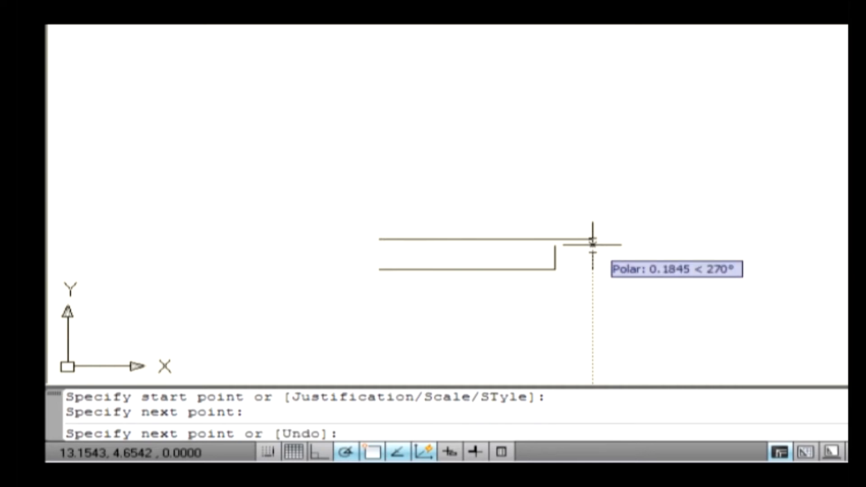
{"action": "left_click", "coordinate": [708, 203]}
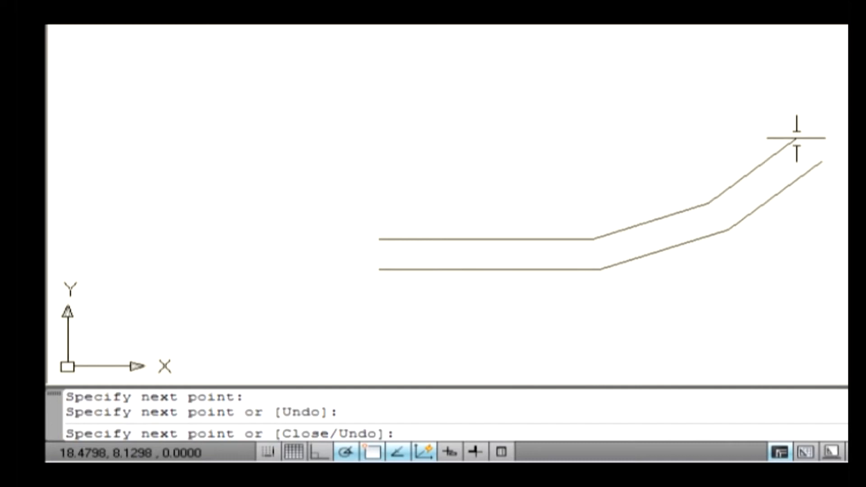
{"action": "left_click", "coordinate": [796, 138]}
{"action": "key", "text": "Return"}
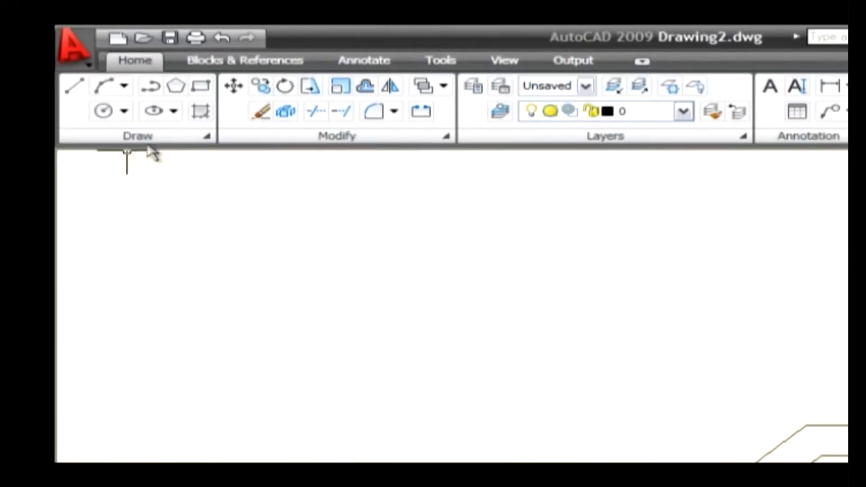
- Start the Multiline command and set its justification to Zero
{"action": "left_click", "coordinate": [208, 138]}
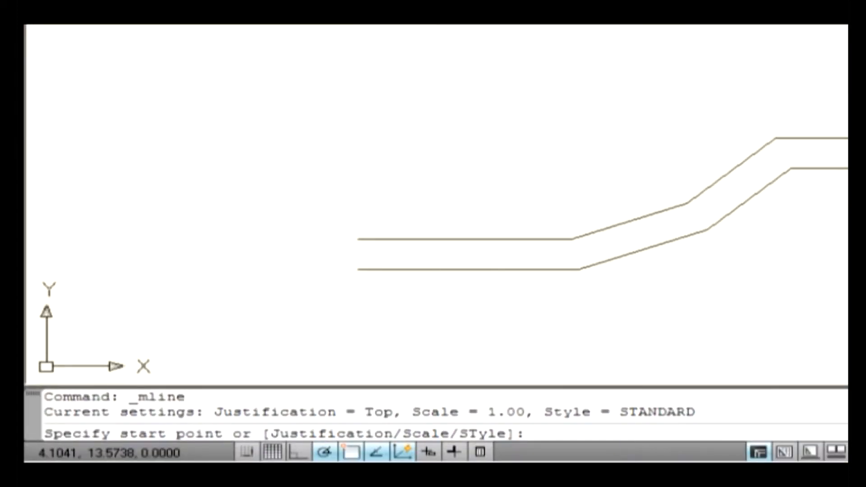
{"action": "type", "text": "j"}
{"action": "key", "text": "Return"}
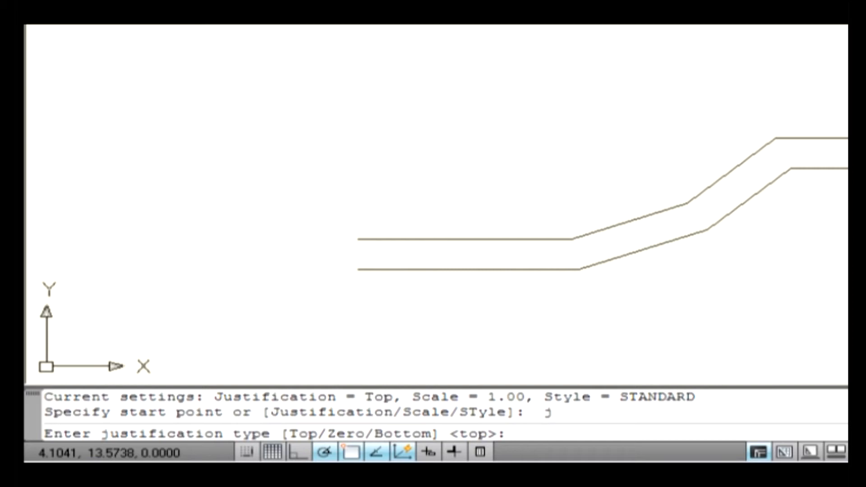
{"action": "type", "text": "z"}
{"action": "key", "text": "Return"}
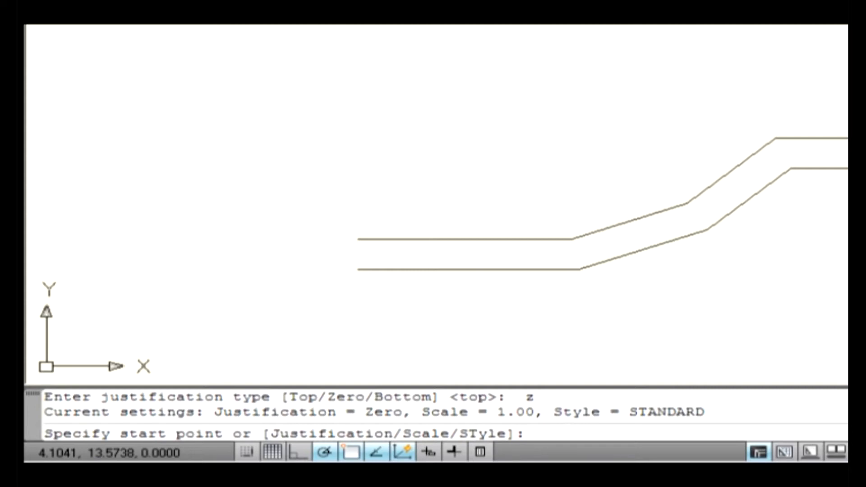
- Draw a multiline from about 7.71, 9.02 with a horizontal segment about 4.19 long, a rise, a horizontal segment about 2.56 long and a descending end
{"action": "left_click", "coordinate": [363, 111]}
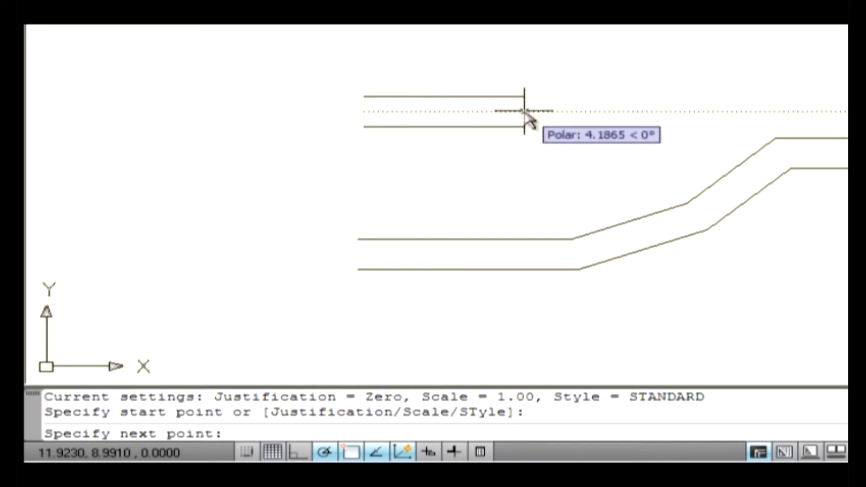
{"action": "left_click", "coordinate": [525, 111]}
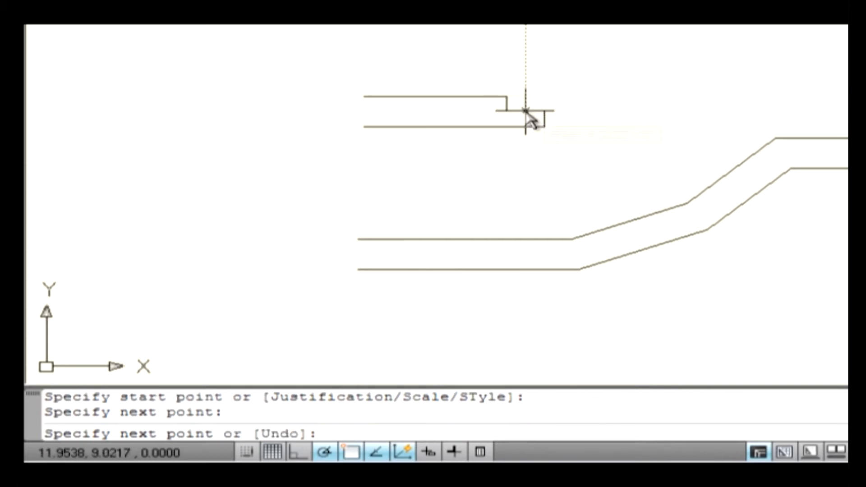
{"action": "left_click", "coordinate": [607, 56]}
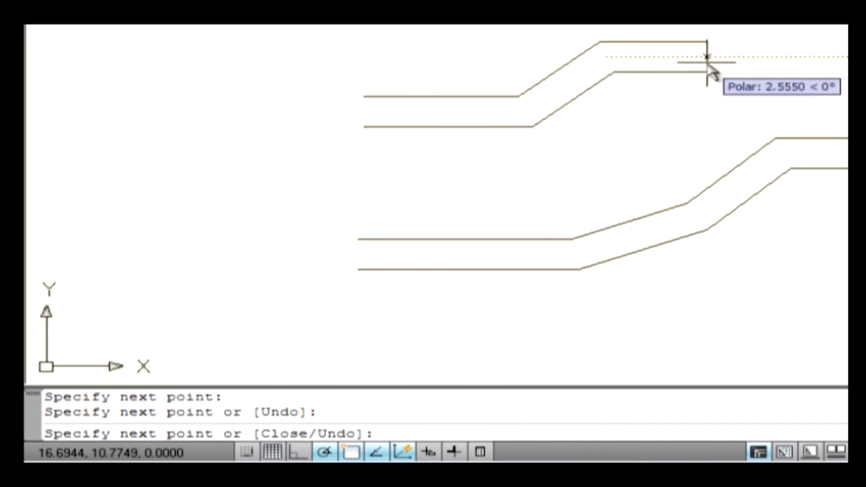
{"action": "left_click", "coordinate": [707, 63]}
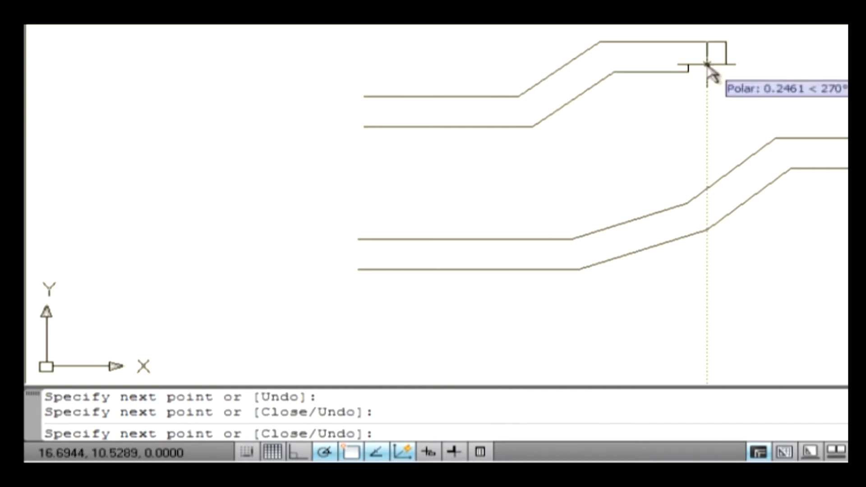
{"action": "left_click", "coordinate": [752, 108]}
{"action": "key", "text": "Return"}
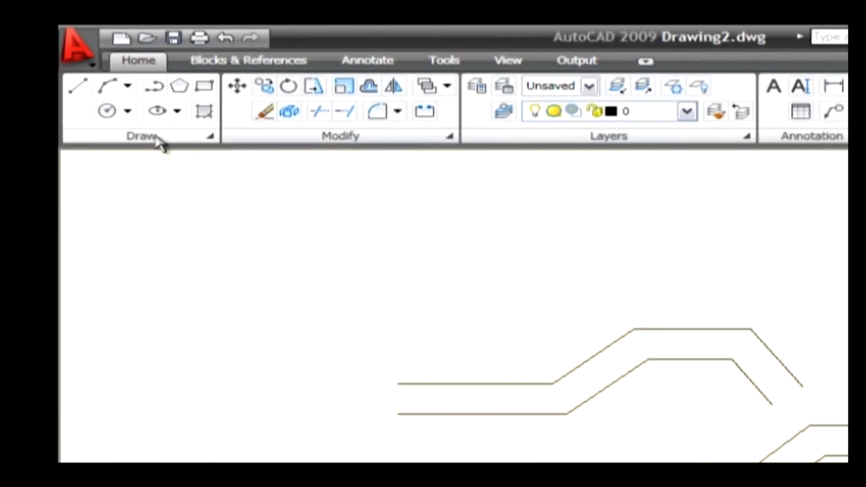
- Start another multiline and set its scale to 2
{"action": "left_click", "coordinate": [157, 138]}
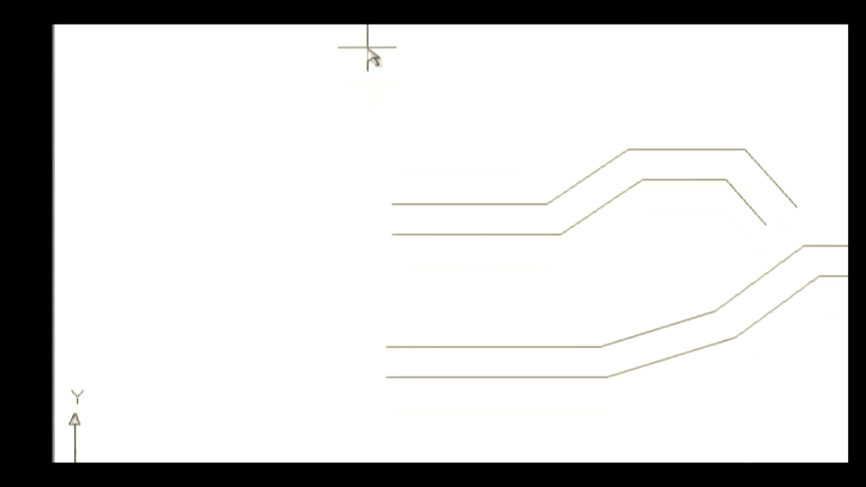
{"action": "type", "text": "s"}
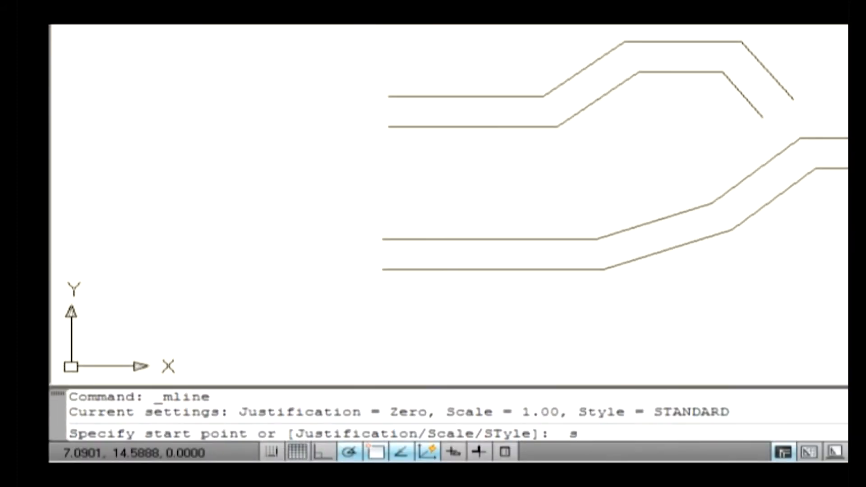
{"action": "key", "text": "Return"}
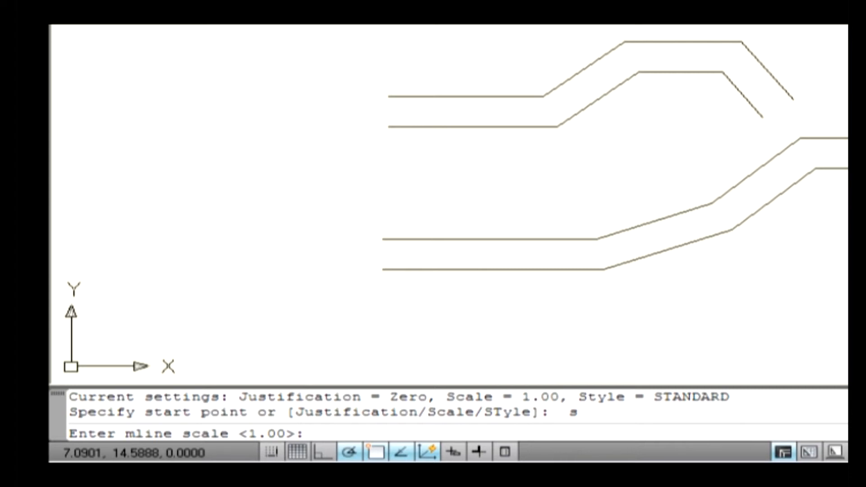
{"action": "type", "text": "2"}
{"action": "key", "text": "Return"}
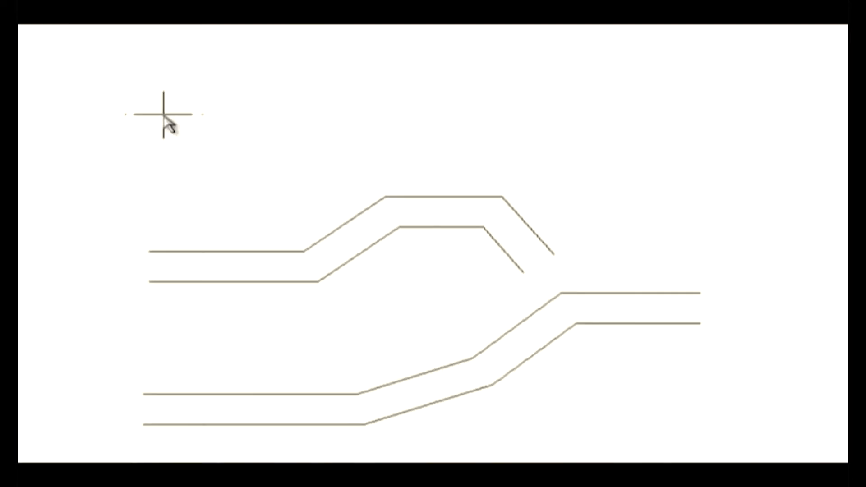
- Draw a multiline above the others with a horizontal segment about 5.14 long, a gently rising segment and a descending segment
{"action": "left_click", "coordinate": [163, 114]}
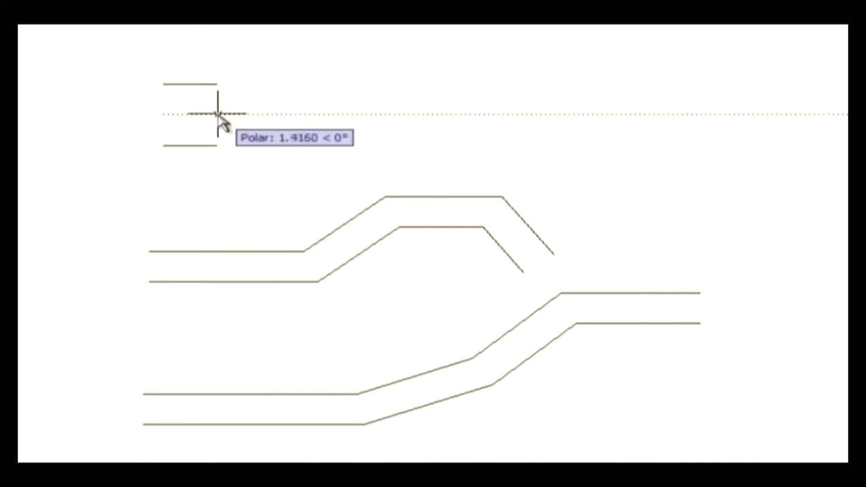
{"action": "left_click", "coordinate": [360, 113]}
{"action": "left_click", "coordinate": [544, 71]}
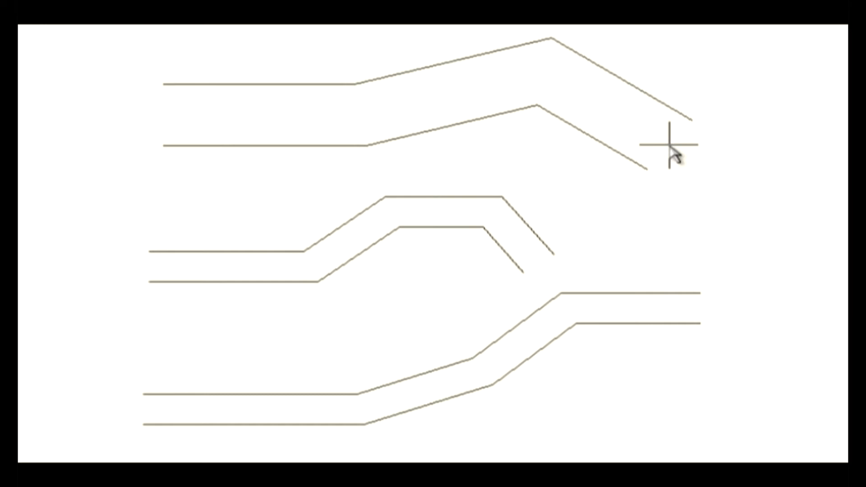
{"action": "key", "text": "Return"}
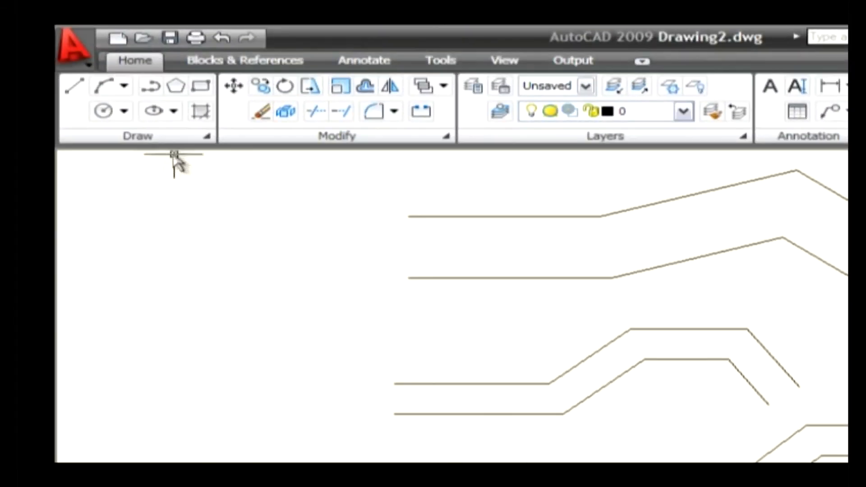
- Start another multiline and go through its style option without entering a different style name
{"action": "left_click", "coordinate": [181, 143]}
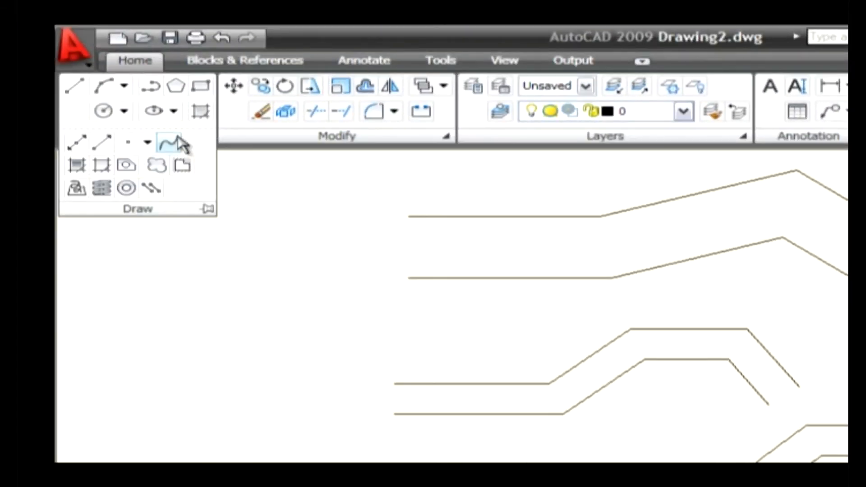
{"action": "left_click", "coordinate": [154, 189]}
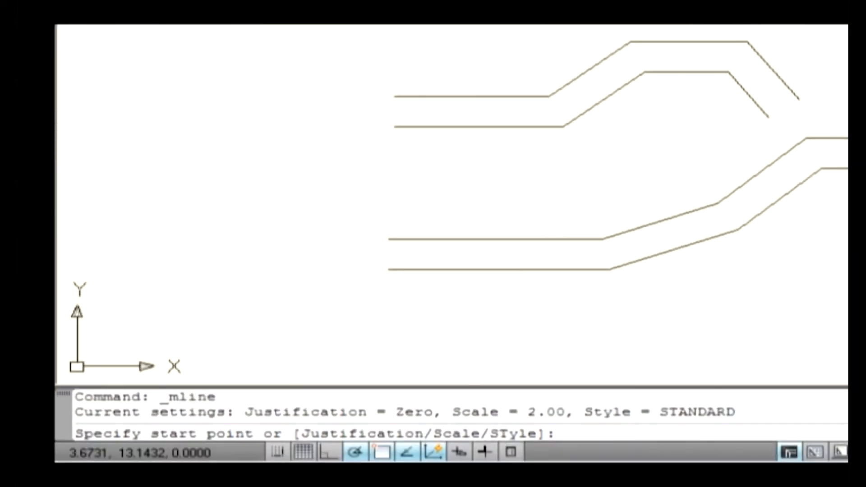
{"action": "type", "text": "st"}
{"action": "key", "text": "Return"}
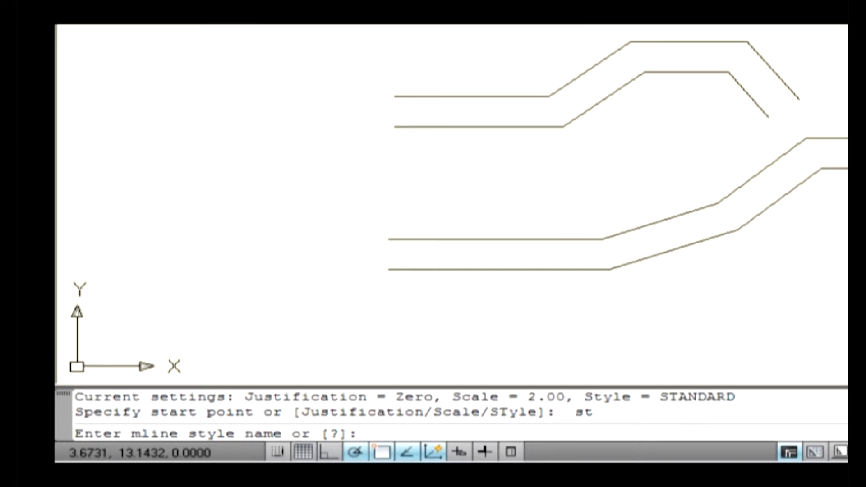
{"action": "key", "text": "Return"}
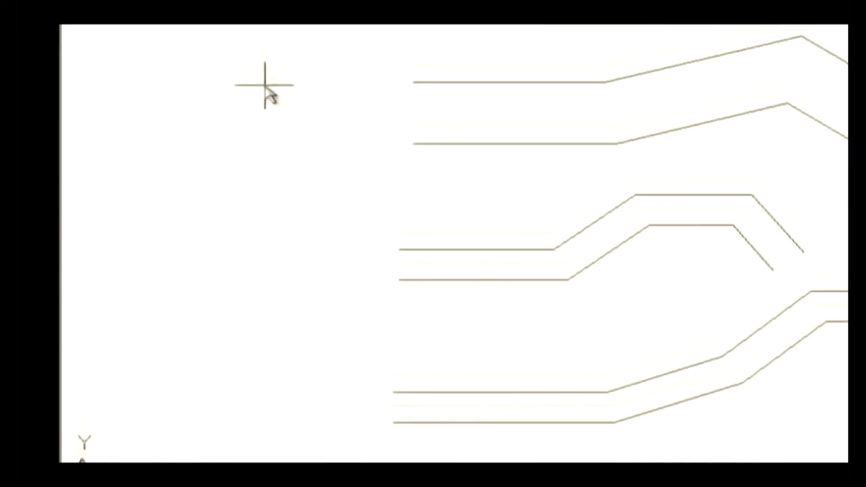
- Draw a multiline running downward beside the existing ones, slanting outward toward them and bending back
{"action": "left_click", "coordinate": [266, 119]}
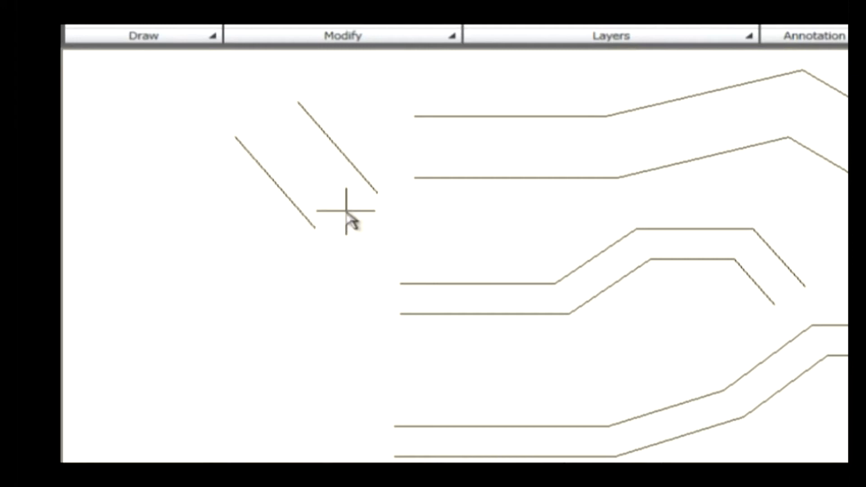
{"action": "left_click", "coordinate": [319, 206]}
{"action": "left_click", "coordinate": [274, 286]}
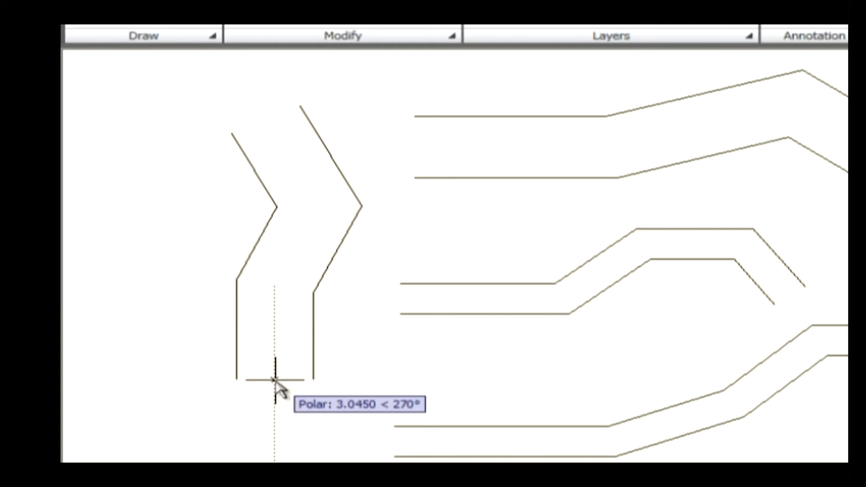
{"action": "key", "text": "Return"}
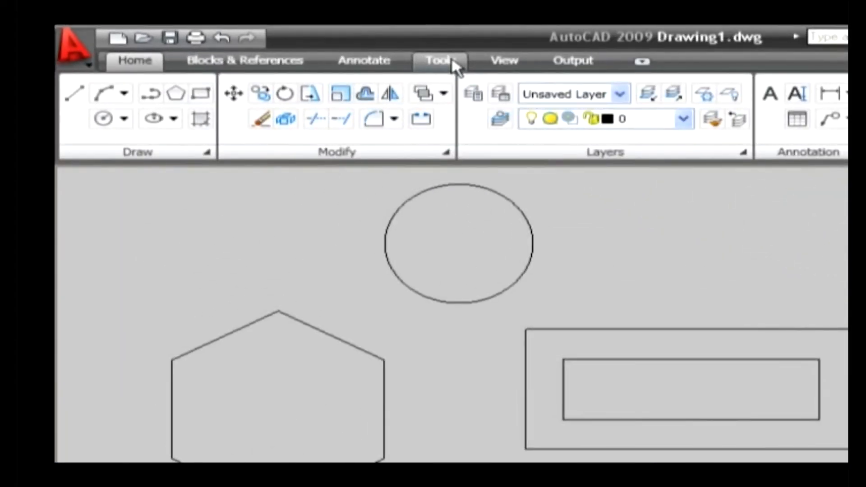
- Measure the distance between the two endpoints of the horizontal line in Drawing1.dwg
{"action": "left_click", "coordinate": [306, 48]}
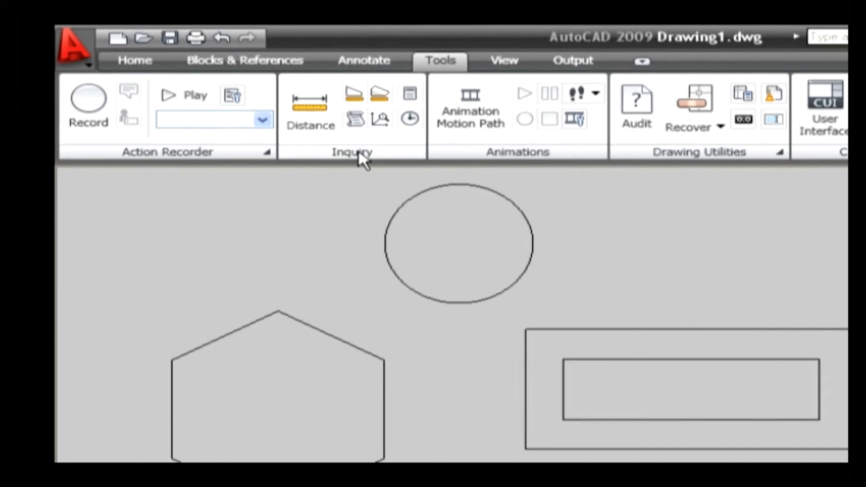
{"action": "left_click", "coordinate": [311, 119]}
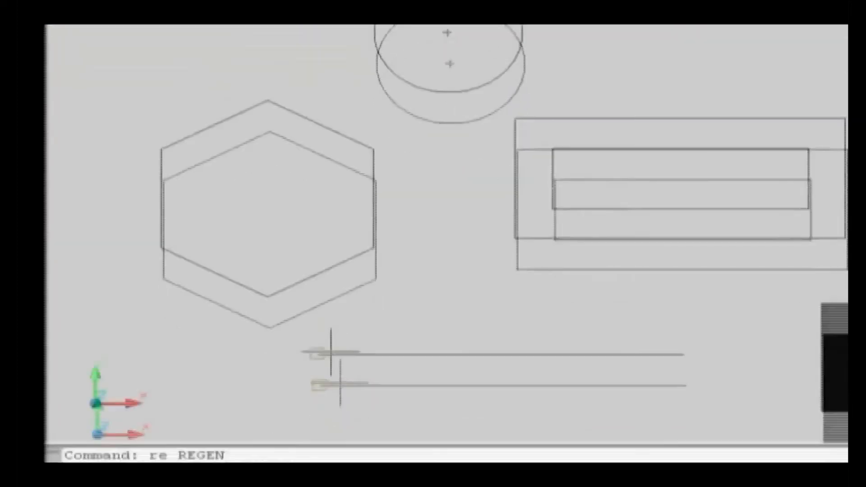
{"action": "left_click", "coordinate": [314, 276]}
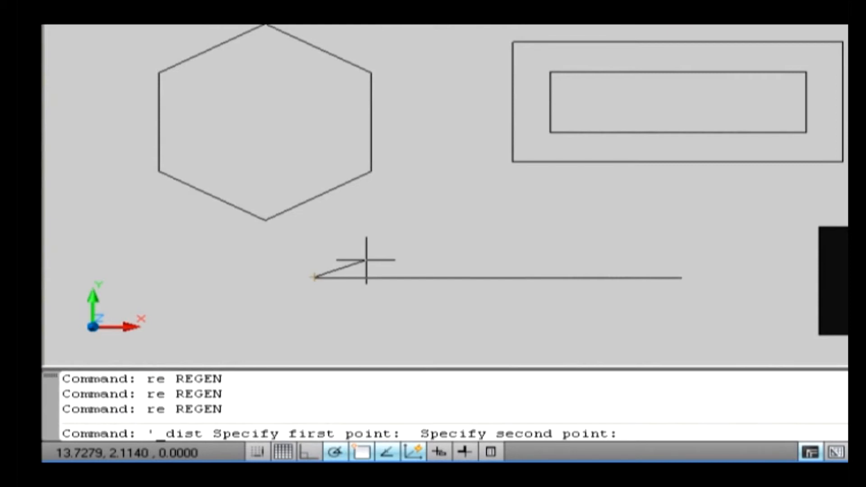
{"action": "left_click", "coordinate": [681, 278]}
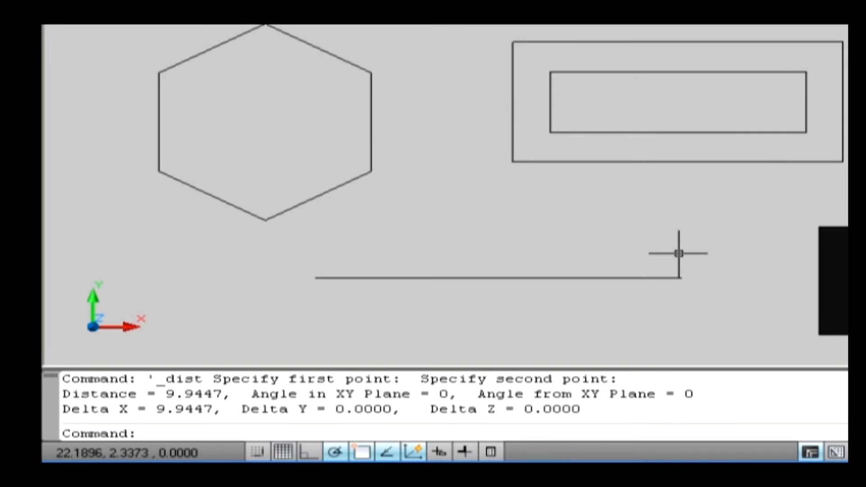
{"action": "left_click_drag", "start_coordinate": [166, 394], "coordinate": [222, 394]}
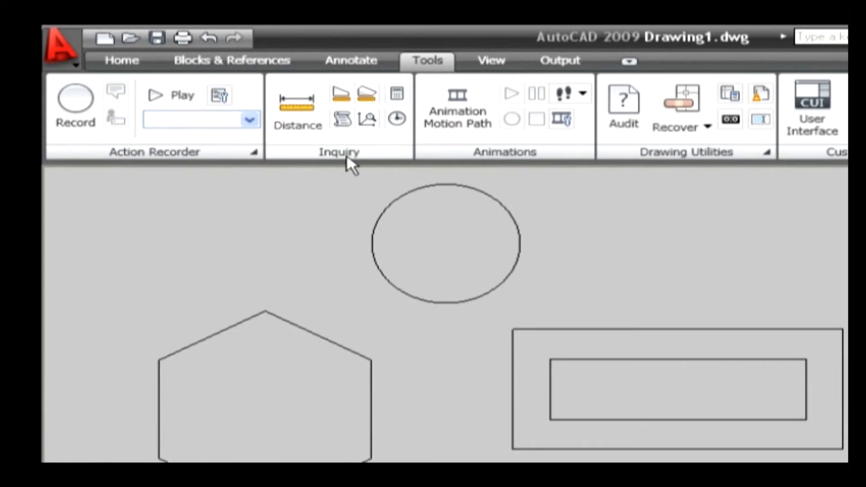
- Measure the inner rectangle's area by picking its corner points, beginning at the lower-left endpoint
{"action": "left_click", "coordinate": [343, 91]}
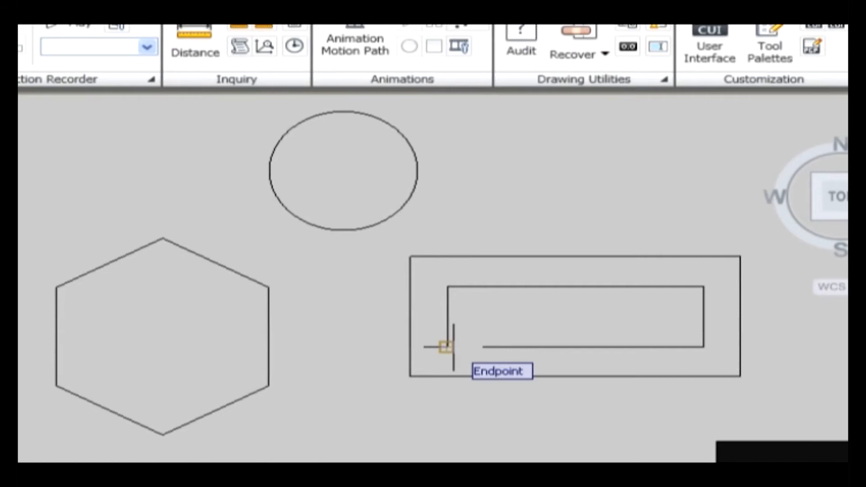
{"action": "left_click", "coordinate": [446, 347]}
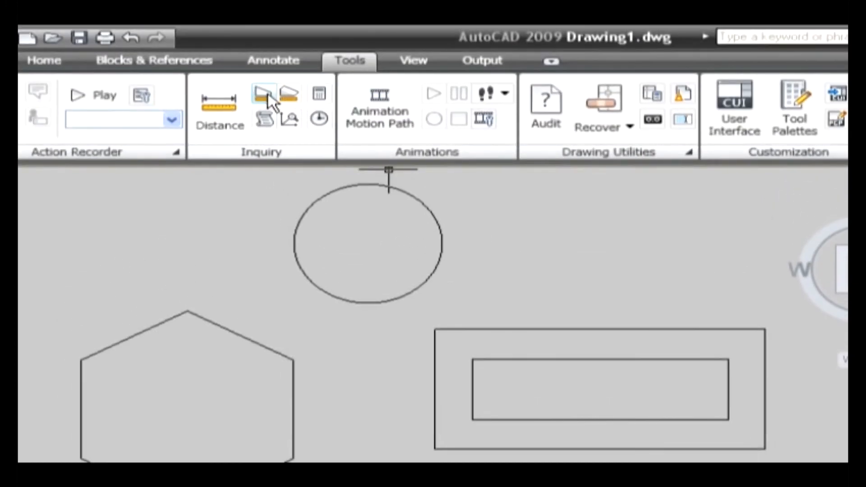
- Measure the circle's area and circumference with the Area command's Object option
{"action": "left_click", "coordinate": [266, 97]}
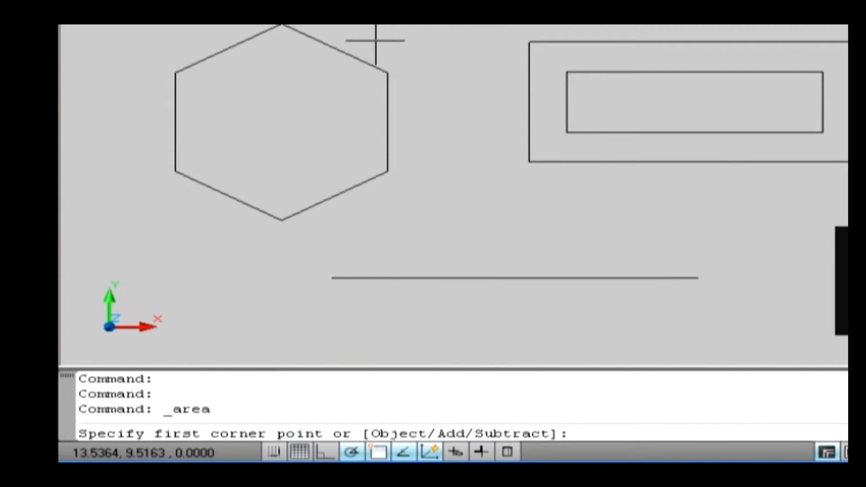
{"action": "type", "text": "o"}
{"action": "key", "text": "Return"}
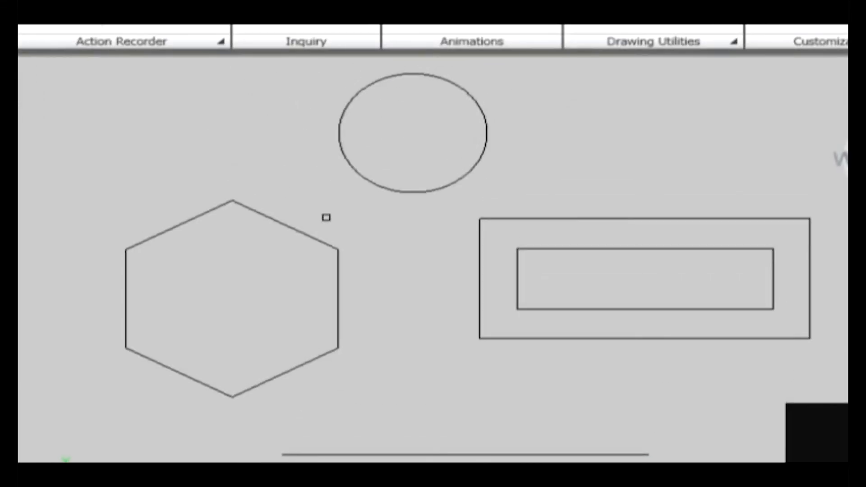
{"action": "left_click", "coordinate": [363, 178]}
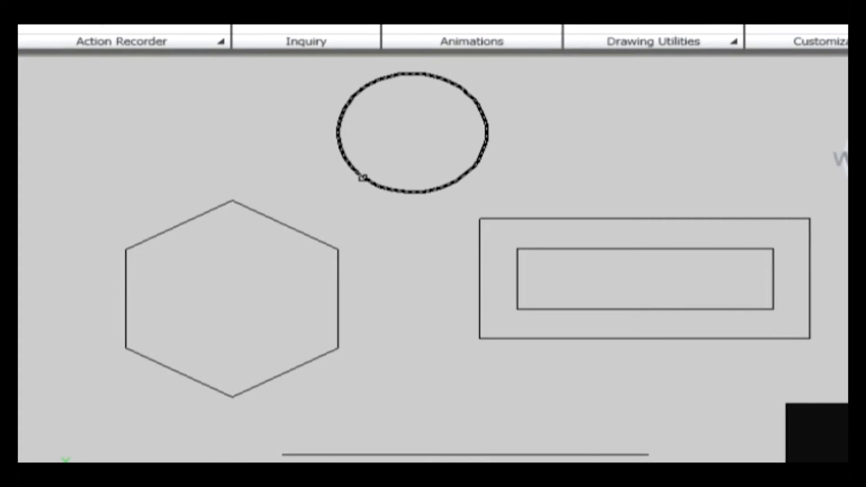
{"action": "key", "text": "Return"}
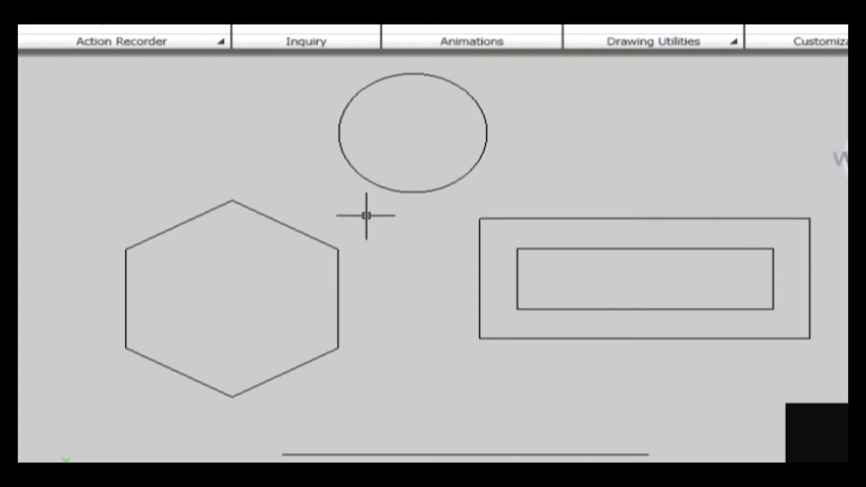
- Measure the combined area of the outer and inner rectangles using the Area command's Add mode with the Object option
{"action": "left_click", "coordinate": [344, 112]}
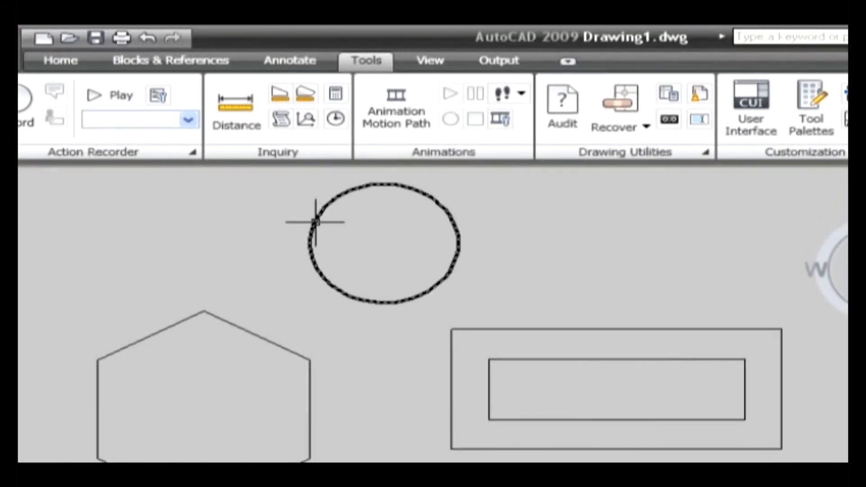
{"action": "key", "text": "Escape"}
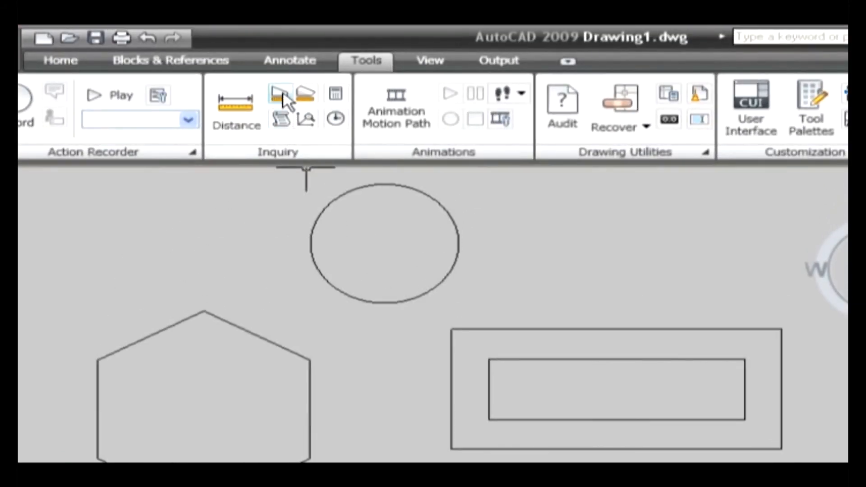
{"action": "left_click", "coordinate": [283, 95]}
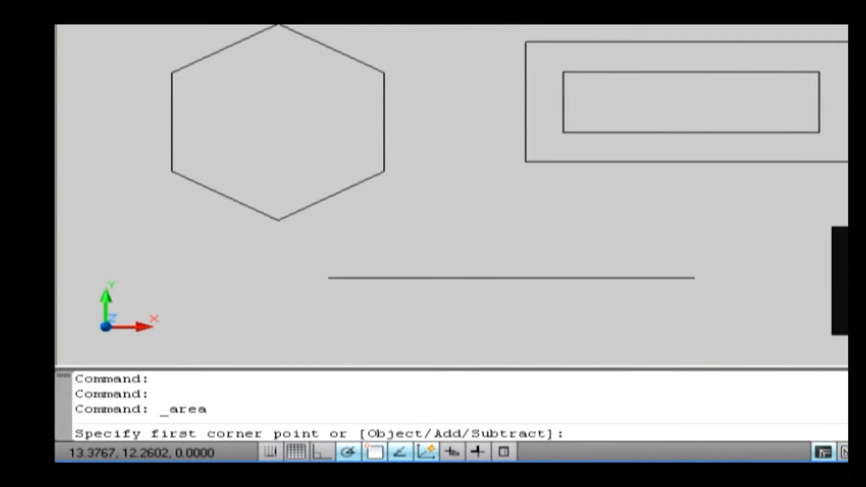
{"action": "type", "text": "a"}
{"action": "key", "text": "Return"}
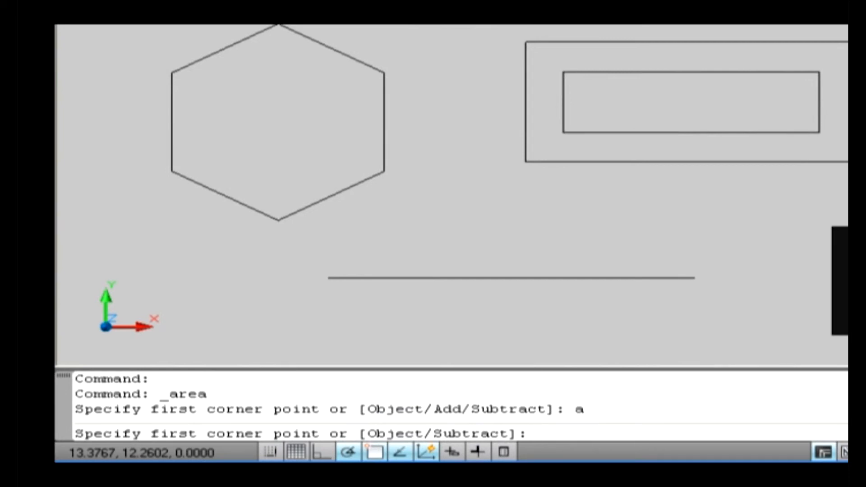
{"action": "type", "text": "o"}
{"action": "key", "text": "Return"}
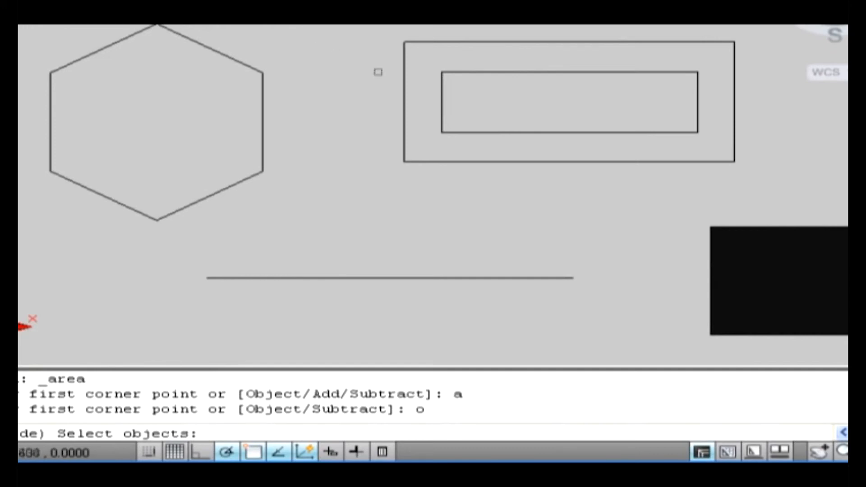
{"action": "left_click", "coordinate": [405, 81]}
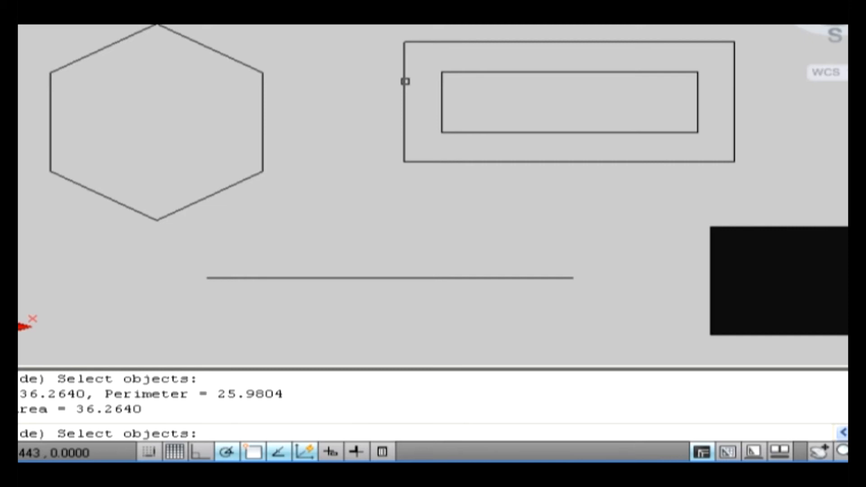
{"action": "left_click", "coordinate": [442, 92]}
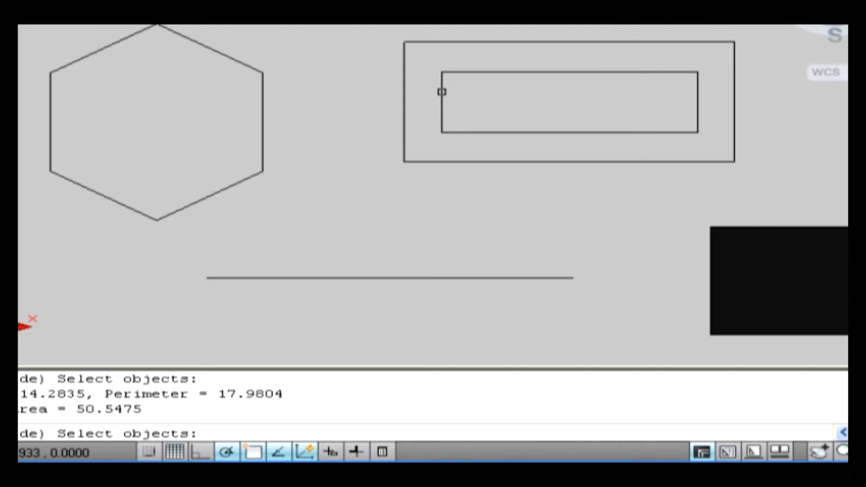
{"action": "key", "text": "Return"}
{"action": "key", "text": "Return"}
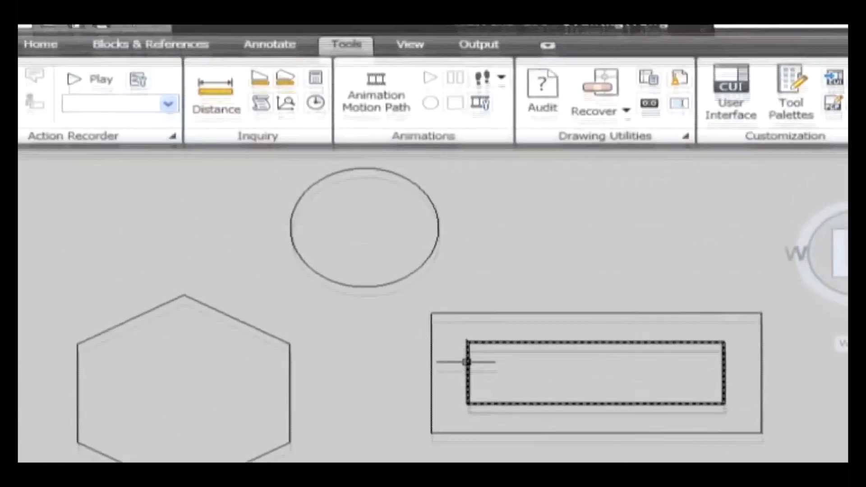
{"action": "key", "text": "Escape"}
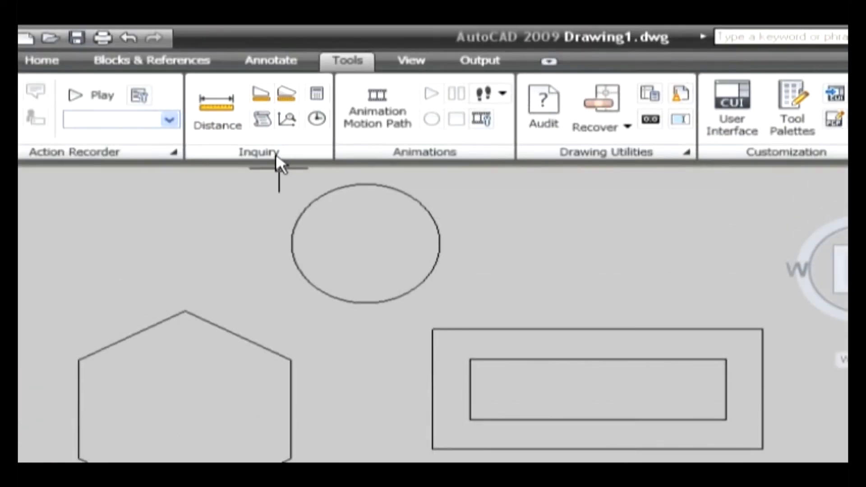
- Start a new area calculation in Add mode and add the outer rectangle with the Object option
{"action": "left_click", "coordinate": [258, 95]}
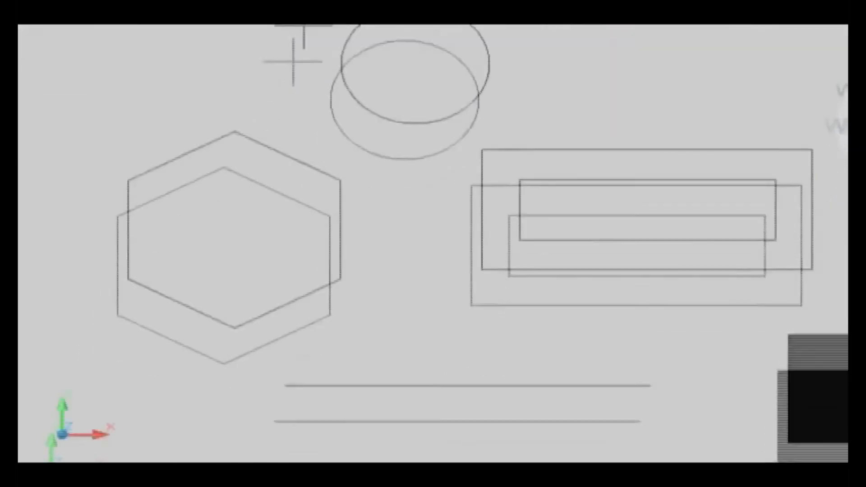
{"action": "type", "text": "a"}
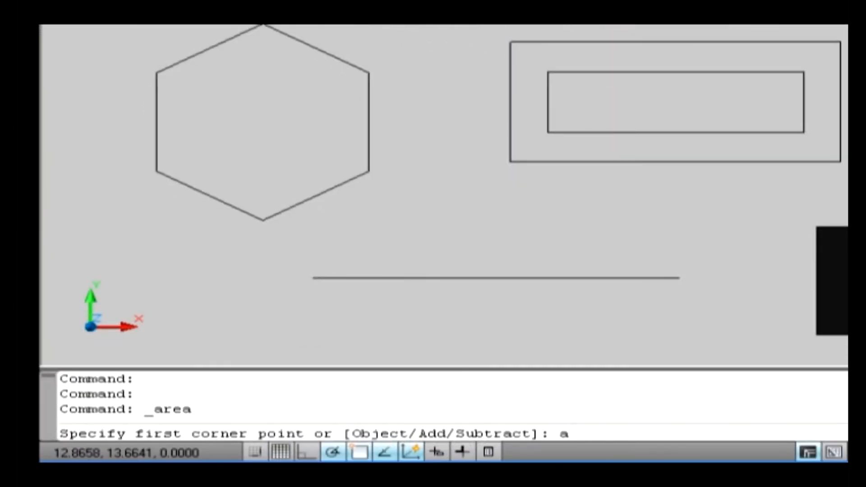
{"action": "key", "text": "Return"}
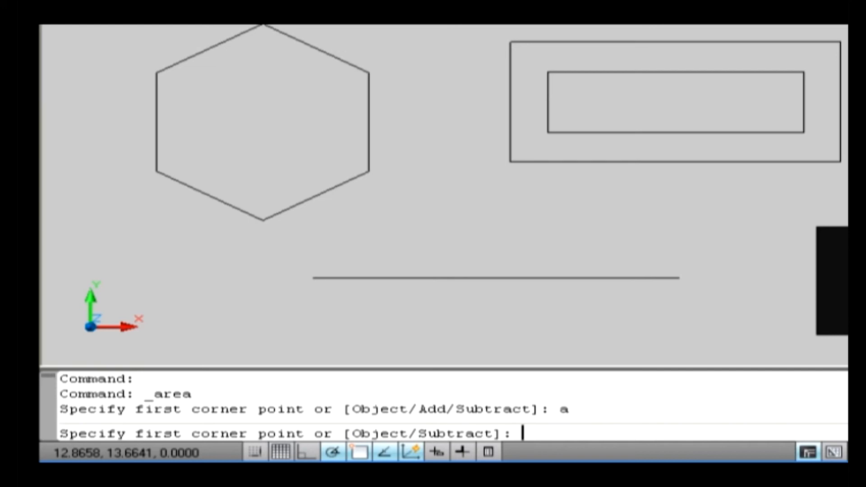
{"action": "type", "text": "o"}
{"action": "key", "text": "Return"}
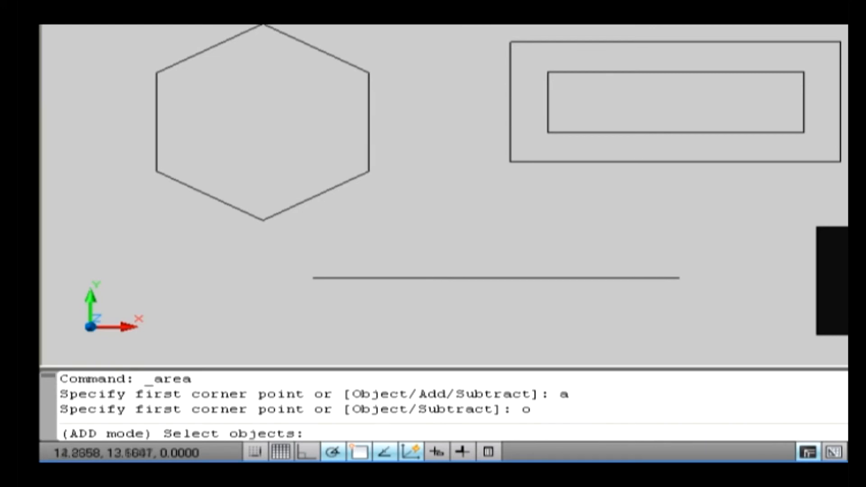
{"action": "left_click", "coordinate": [513, 71]}
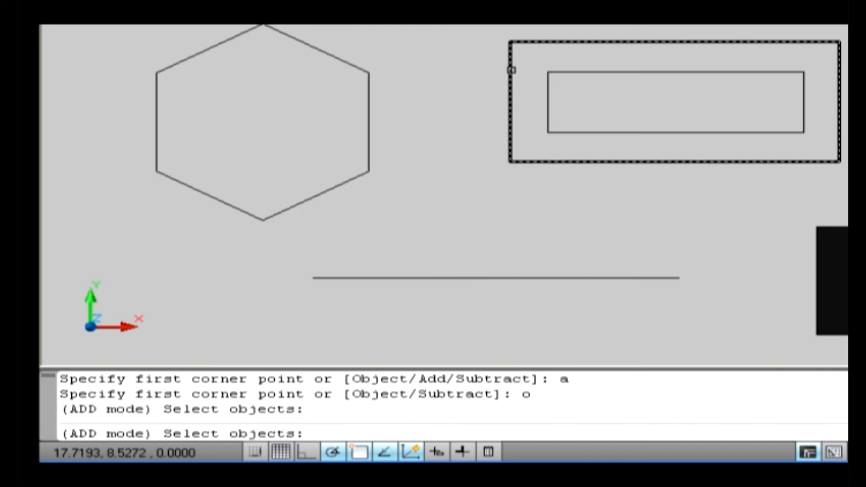
{"action": "left_click", "coordinate": [511, 69]}
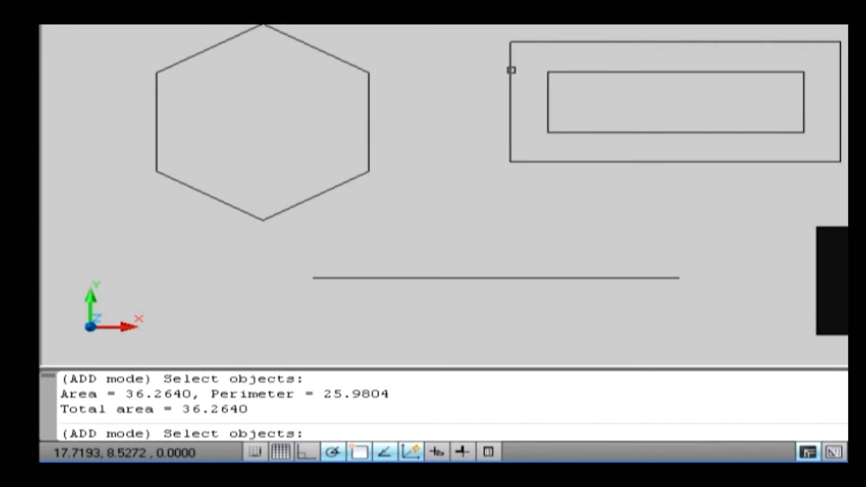
{"action": "key", "text": "Return"}
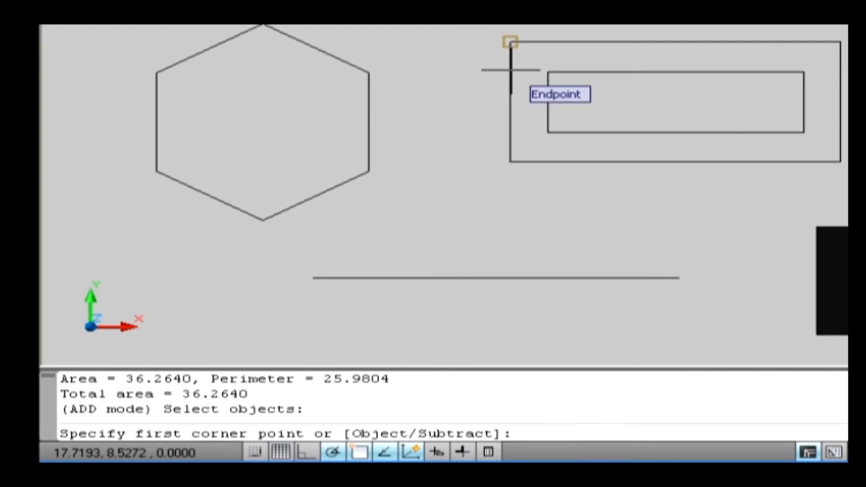
- Subtract the inner rectangle from the running area total with the Subtract and Object options, ending the Area command
{"action": "type", "text": "s"}
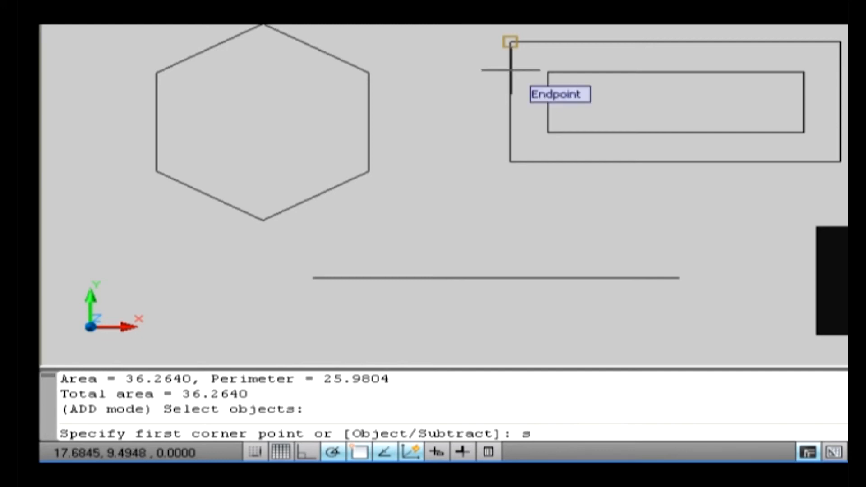
{"action": "key", "text": "Return"}
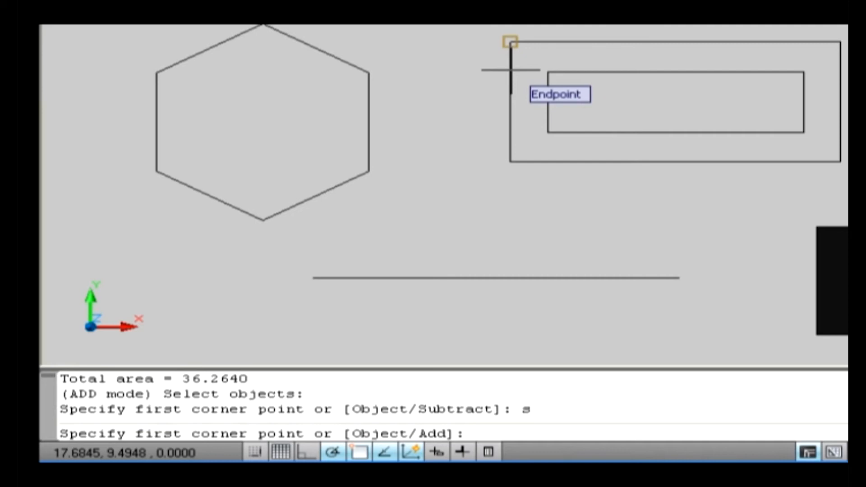
{"action": "type", "text": "o"}
{"action": "key", "text": "Return"}
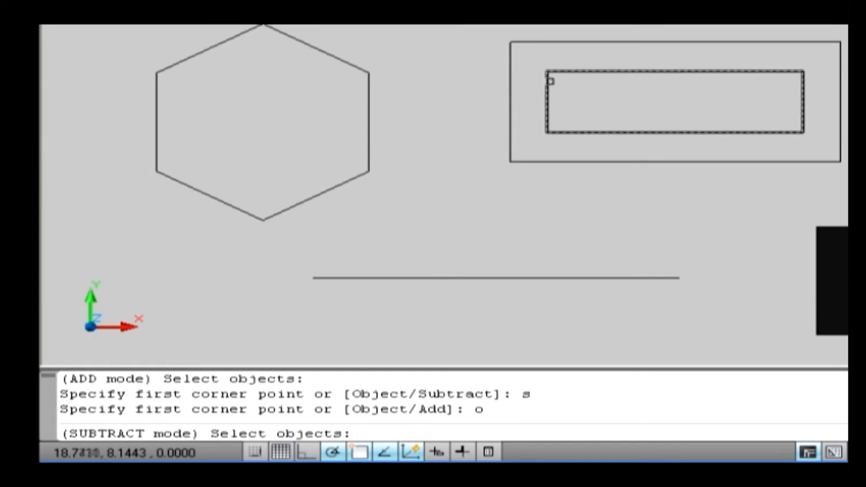
{"action": "left_click", "coordinate": [547, 81]}
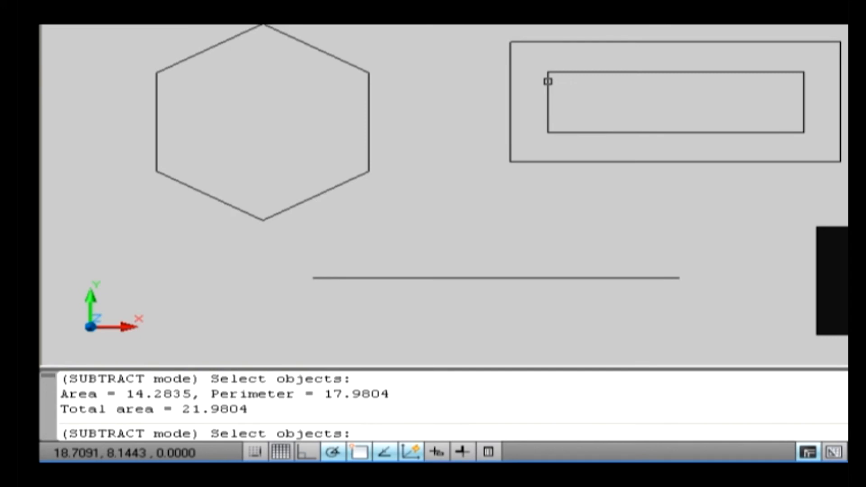
{"action": "key", "text": "Return"}
{"action": "key", "text": "Return"}
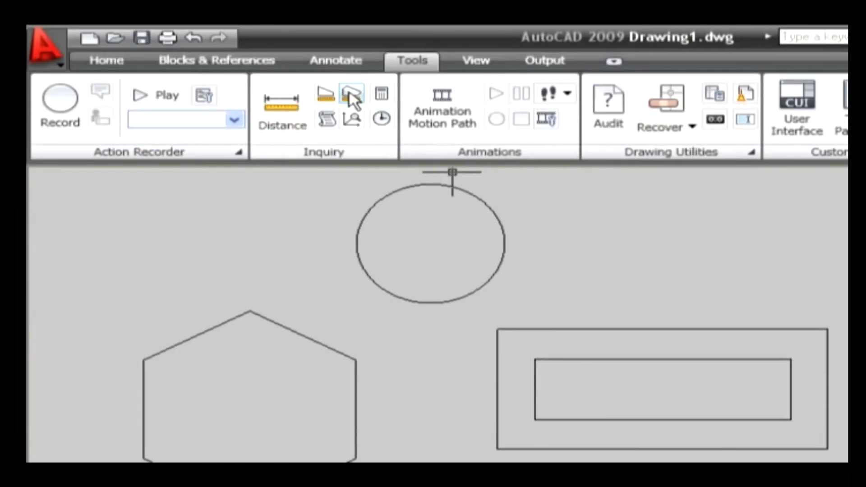
- List the region/mass properties of the dark solid and review its mass, volume, centroid and inertia data
{"action": "left_click", "coordinate": [349, 94]}
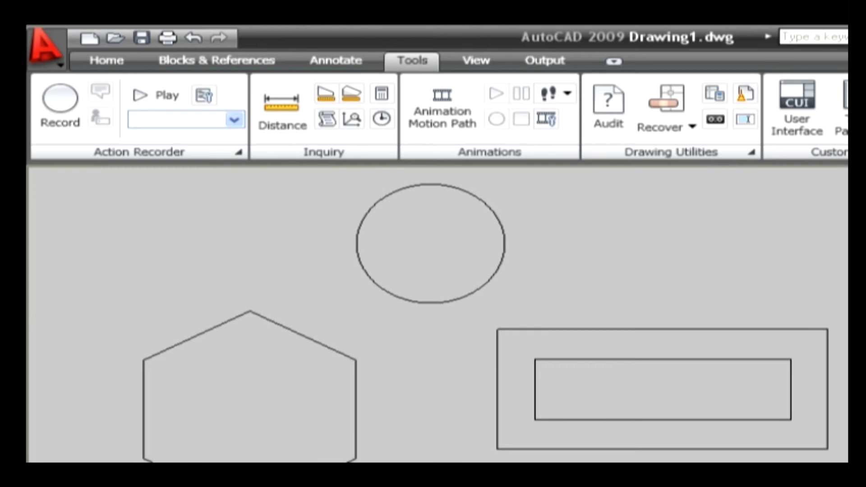
{"action": "key", "text": "Return"}
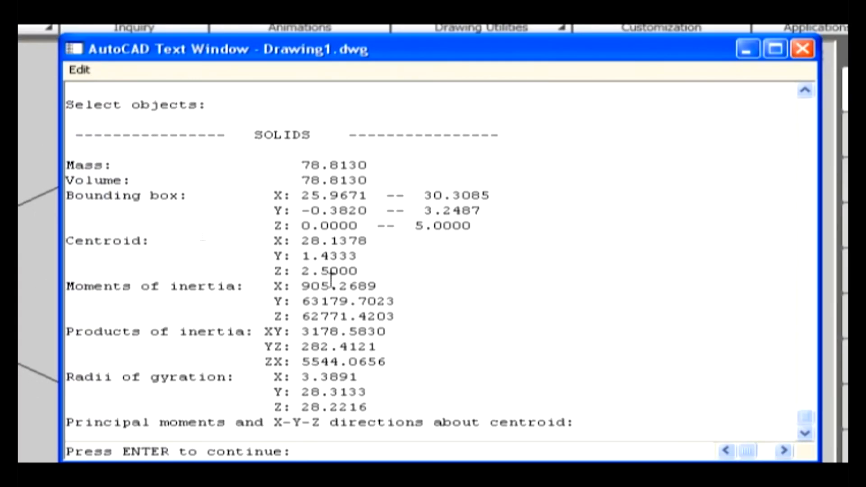
{"action": "left_click_drag", "start_coordinate": [68, 158], "coordinate": [585, 430]}
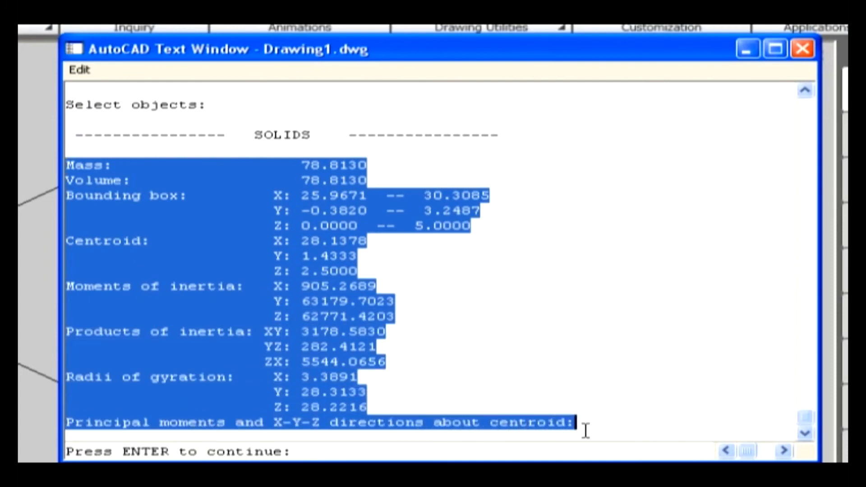
{"action": "left_click", "coordinate": [585, 431]}
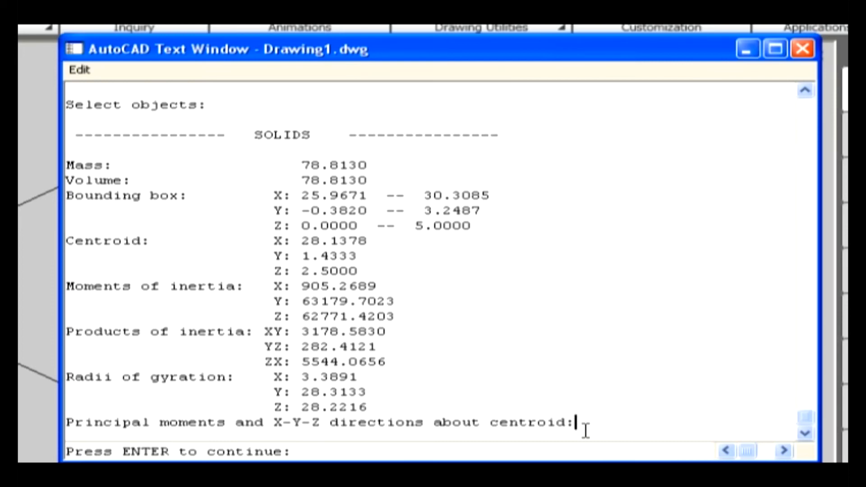
{"action": "key", "text": "F2"}
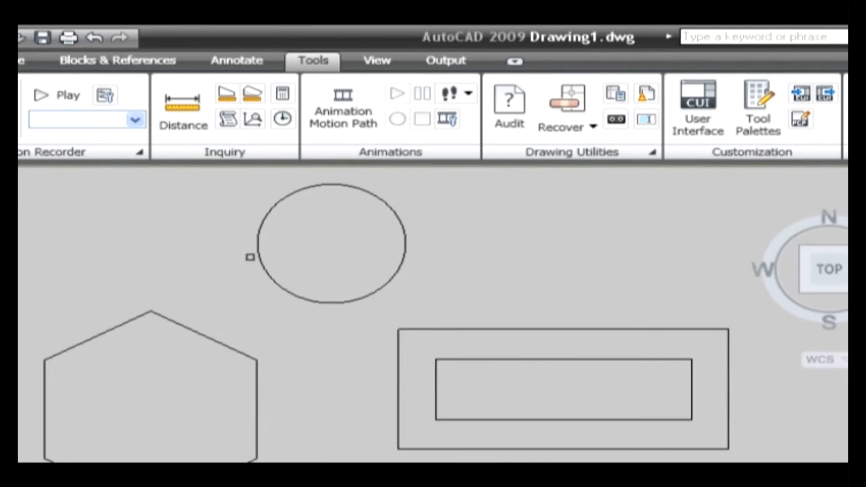
- List the circle's properties with the List command, review the report and close the text window
{"action": "left_click", "coordinate": [264, 264]}
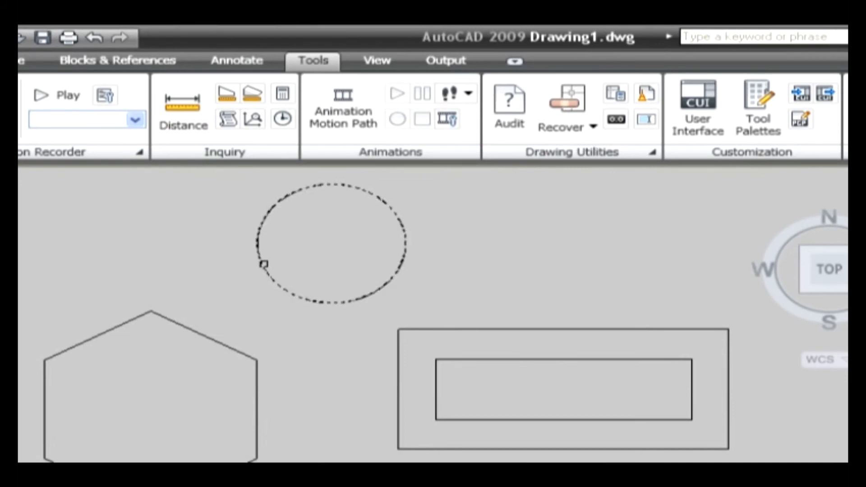
{"action": "key", "text": "Return"}
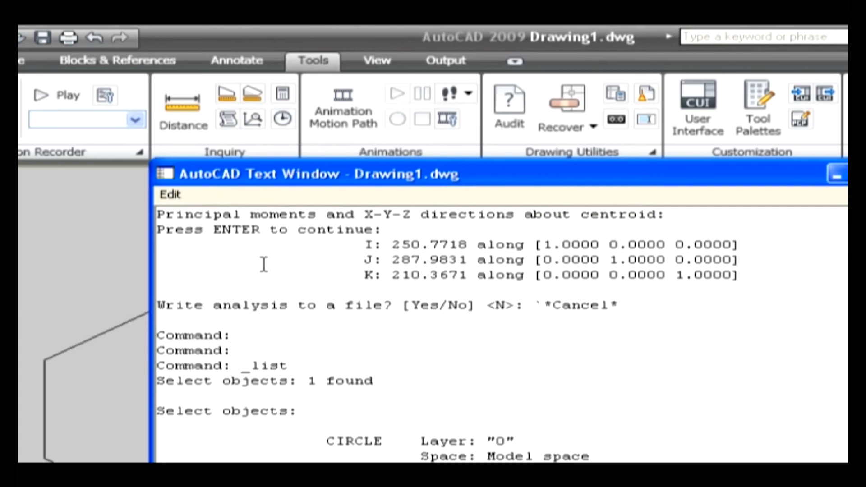
{"action": "left_click_drag", "start_coordinate": [326, 441], "coordinate": [518, 483]}
{"action": "left_click", "coordinate": [347, 417]}
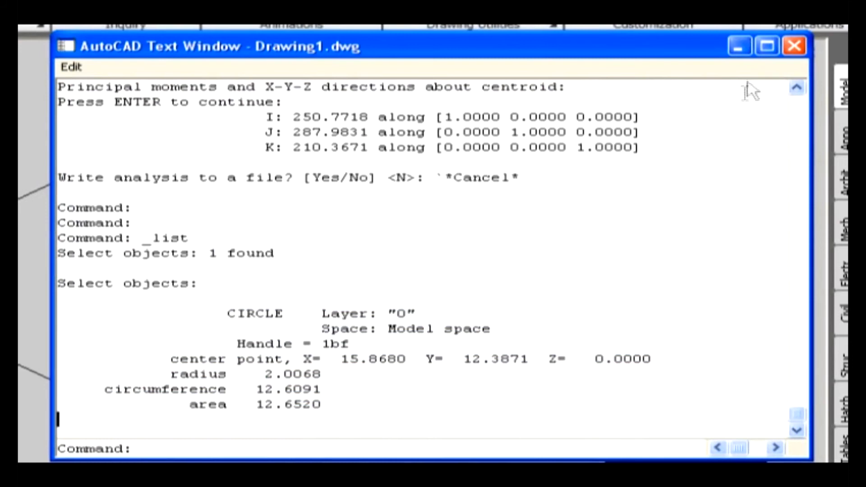
{"action": "key", "text": "F2"}
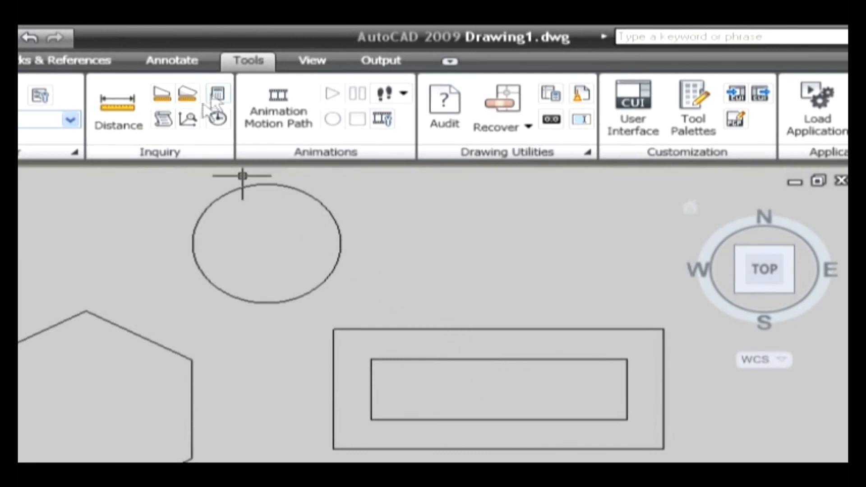
- Identify the coordinates of the circle's center point with the ID Point command
{"action": "left_click", "coordinate": [189, 118]}
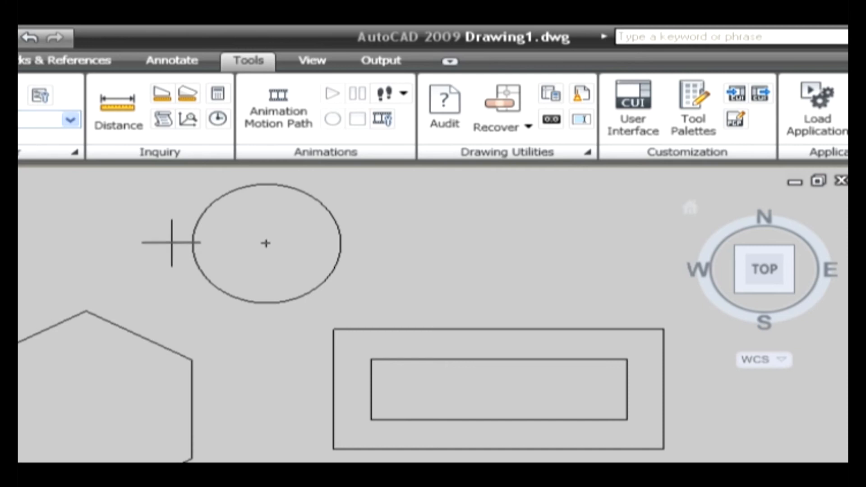
{"action": "left_click", "coordinate": [273, 246]}
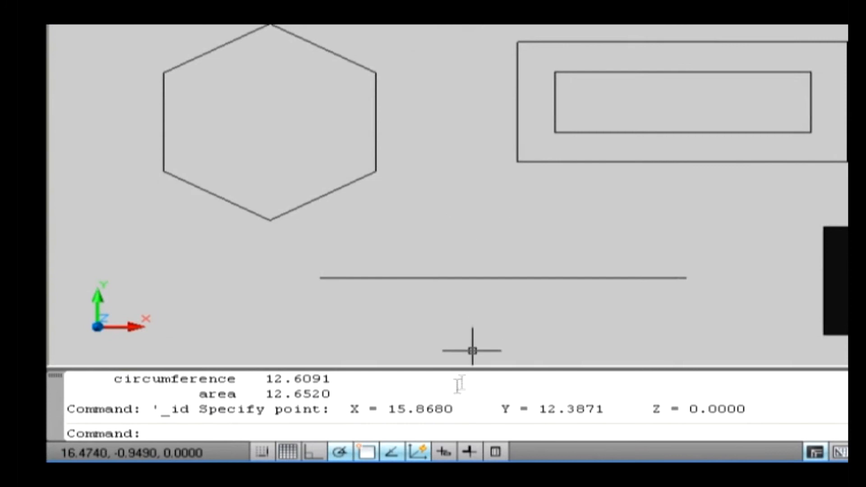
{"action": "left_click_drag", "start_coordinate": [356, 408], "coordinate": [793, 418]}
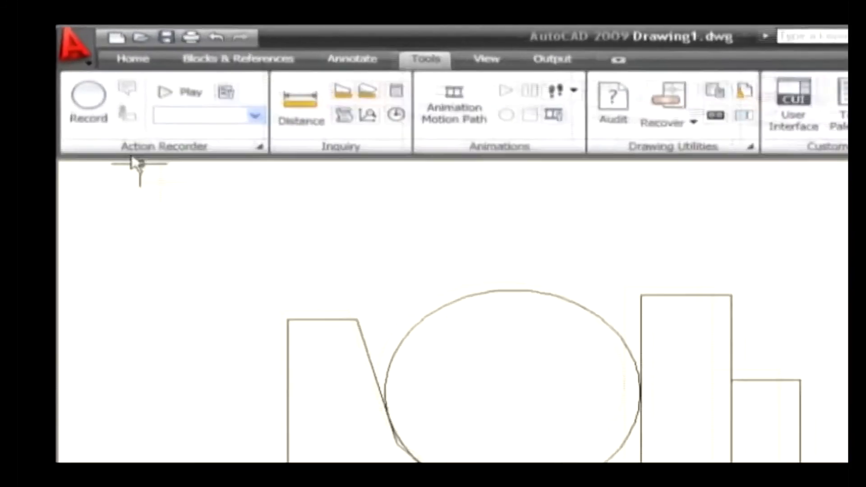
- Open the drawing units settings and set the length type to Engineering with a precision of 0'-0.00"
{"action": "left_click", "coordinate": [88, 33]}
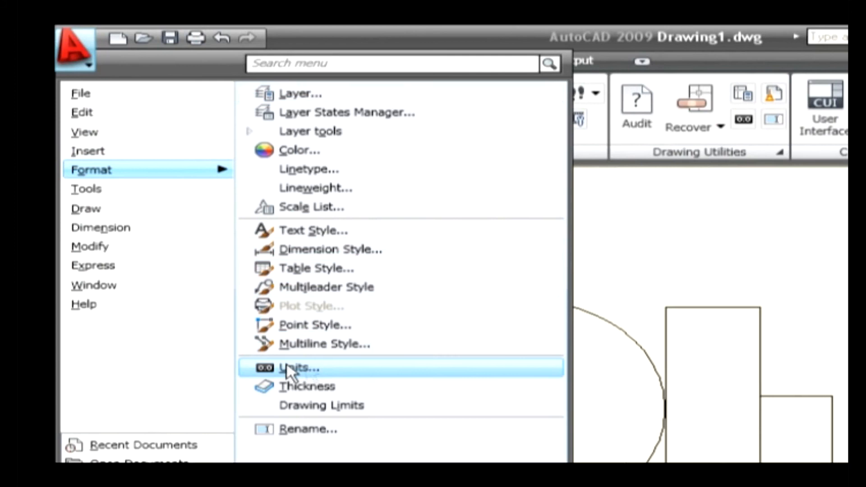
{"action": "left_click", "coordinate": [609, 276]}
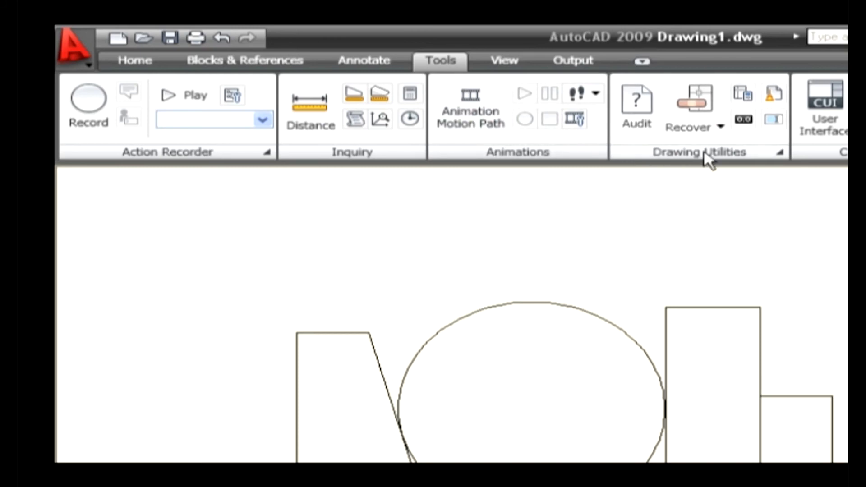
{"action": "left_click", "coordinate": [743, 119]}
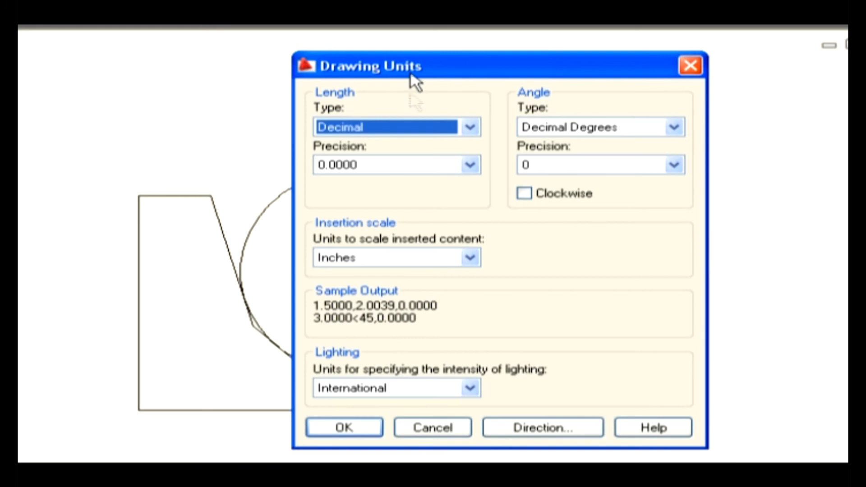
{"action": "left_click", "coordinate": [408, 130]}
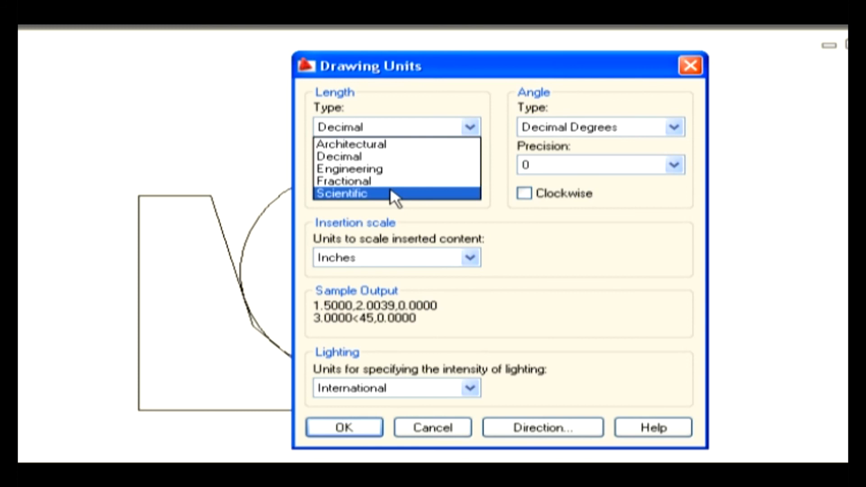
{"action": "left_click", "coordinate": [390, 171]}
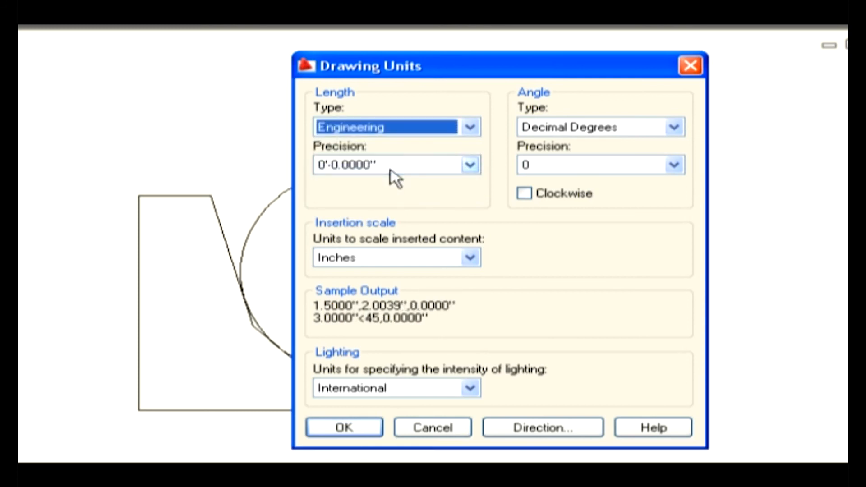
{"action": "left_click", "coordinate": [391, 165]}
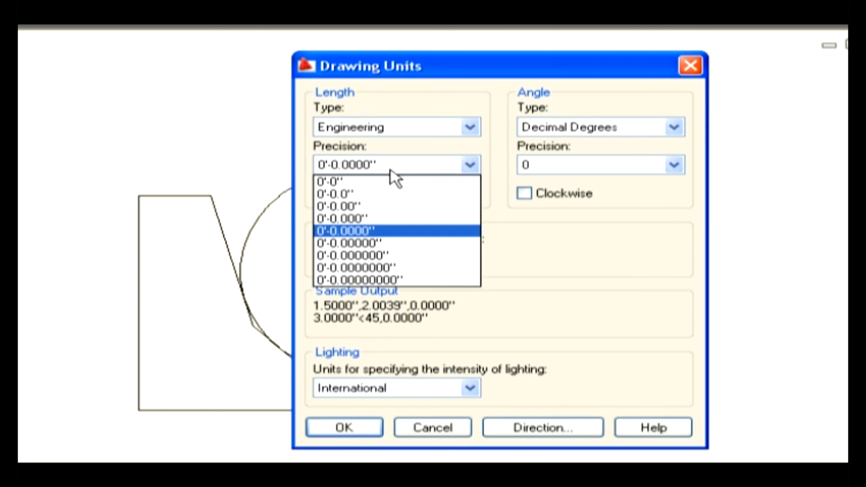
{"action": "left_click", "coordinate": [383, 207]}
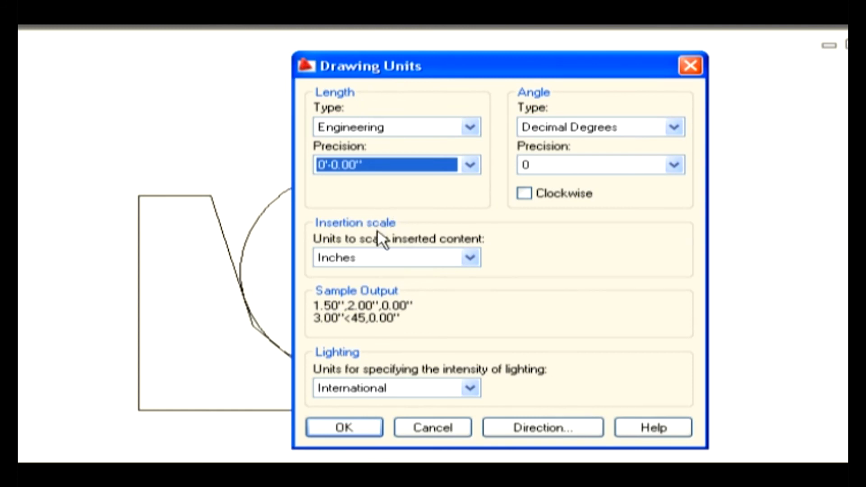
- Review the insertion scale and lighting unit options, keeping Inches and International
{"action": "left_click", "coordinate": [376, 258]}
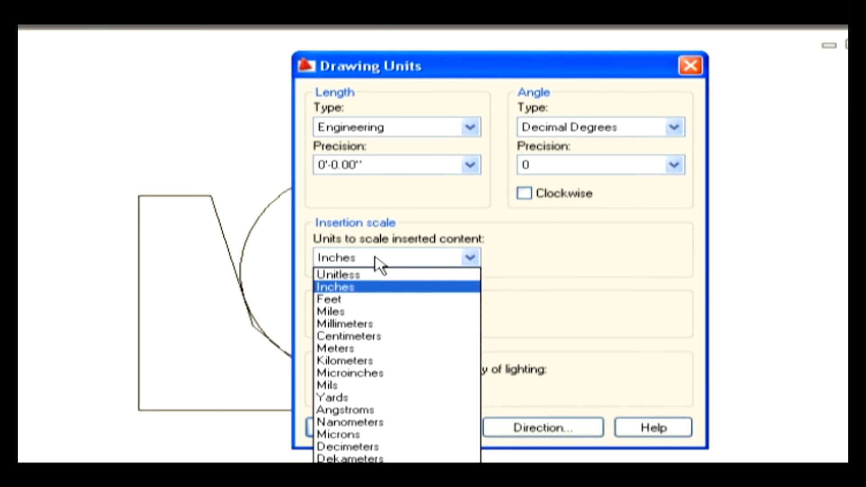
{"action": "left_click", "coordinate": [376, 257]}
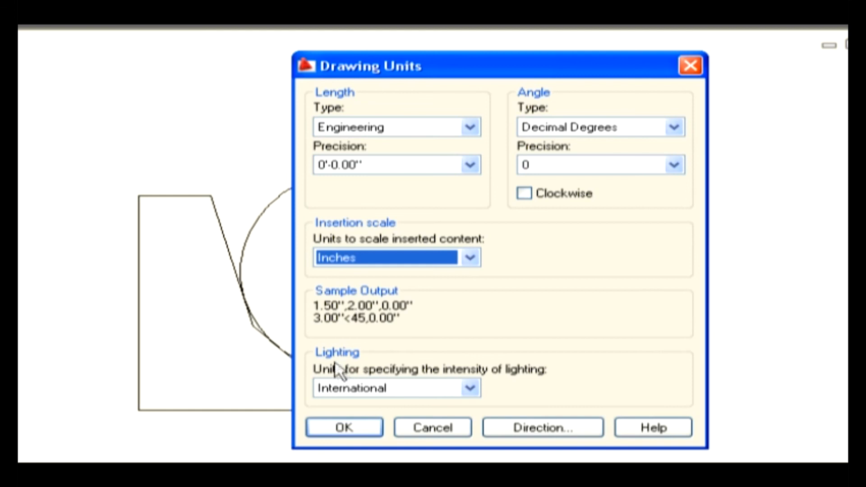
{"action": "left_click", "coordinate": [350, 388]}
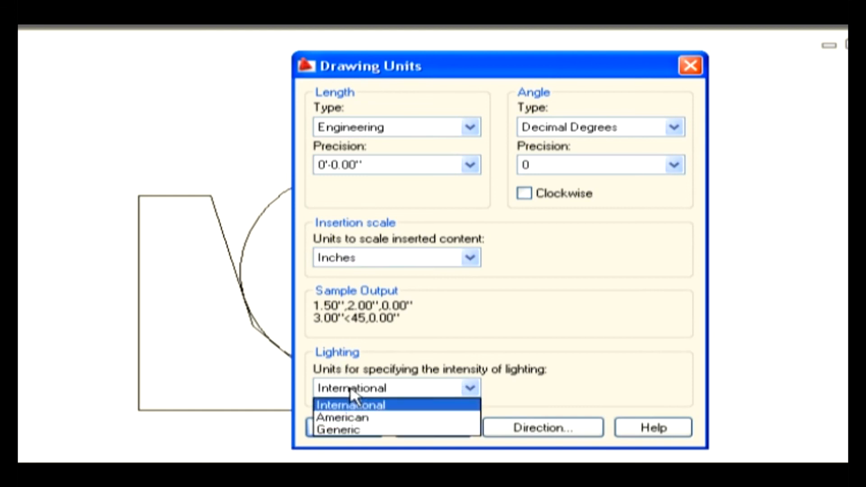
{"action": "left_click", "coordinate": [358, 389]}
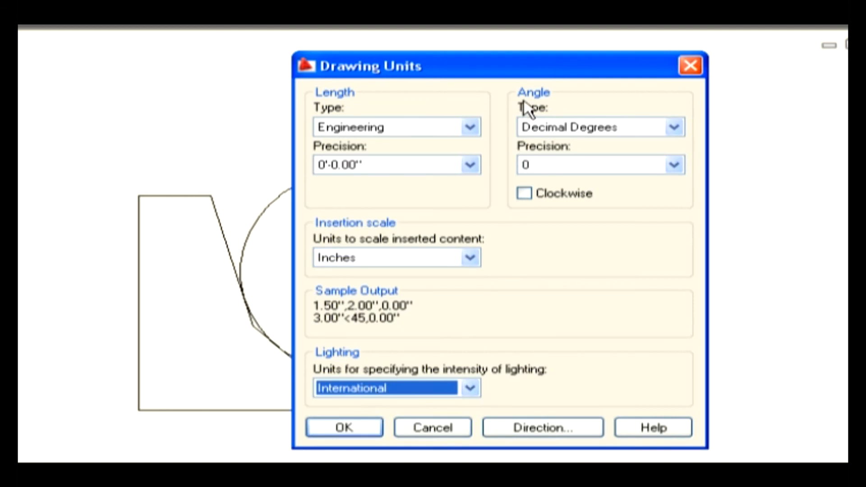
- Set the angle type to Surveyor's Units with precision N 0d00' E, measured clockwise
{"action": "left_click", "coordinate": [566, 128]}
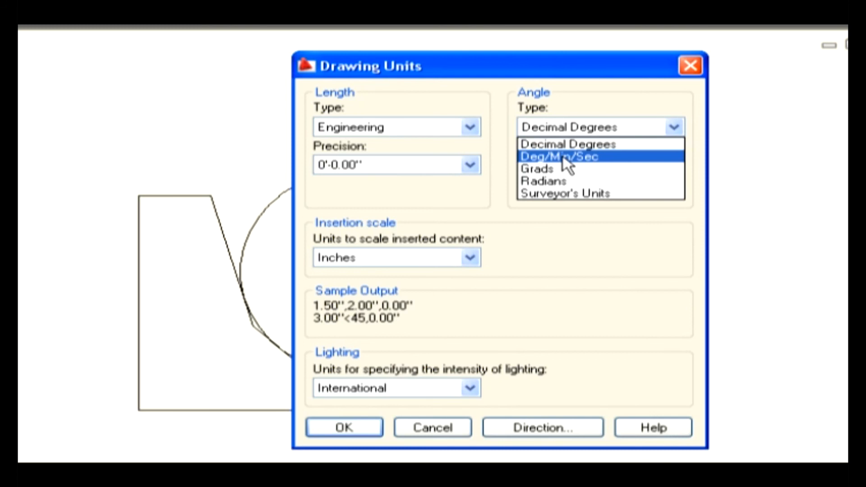
{"action": "left_click", "coordinate": [564, 194]}
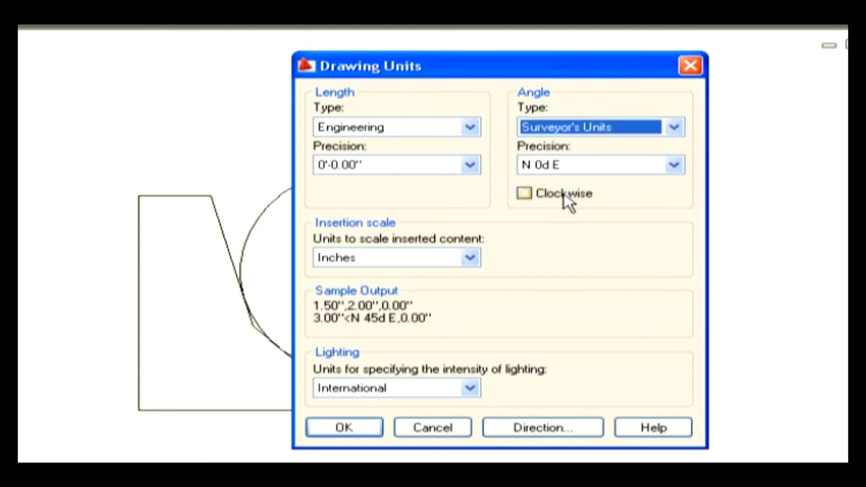
{"action": "left_click", "coordinate": [569, 166]}
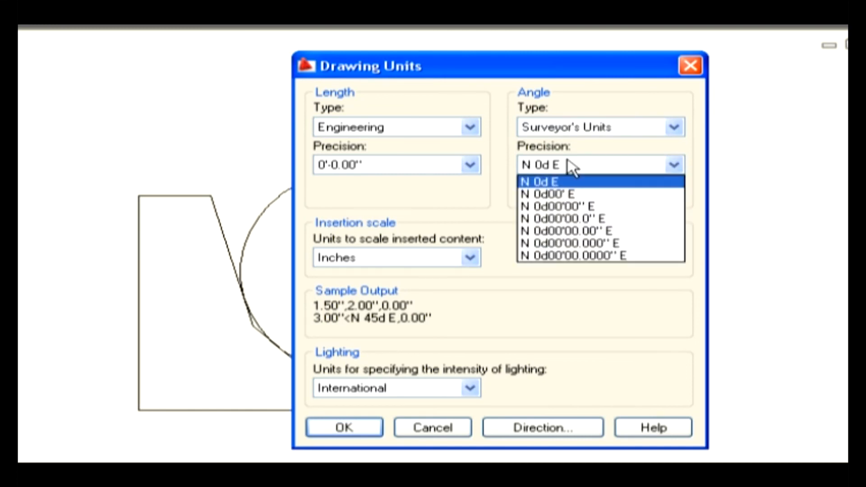
{"action": "left_click", "coordinate": [567, 193]}
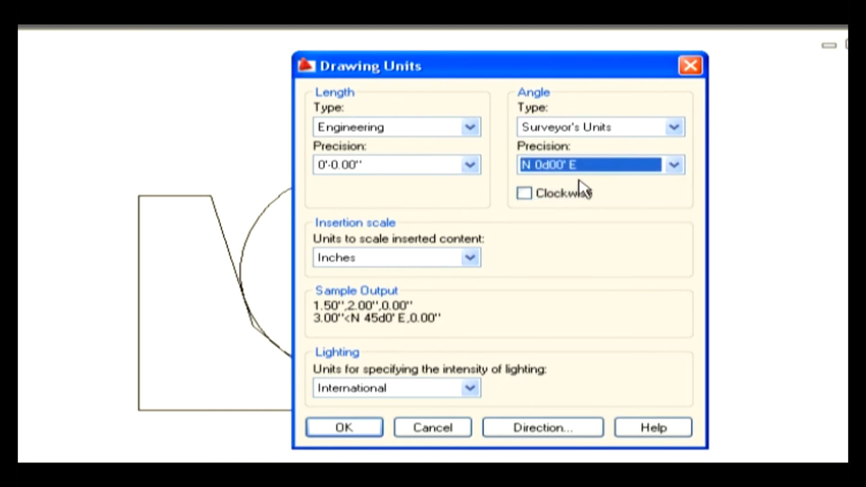
{"action": "left_click", "coordinate": [567, 194]}
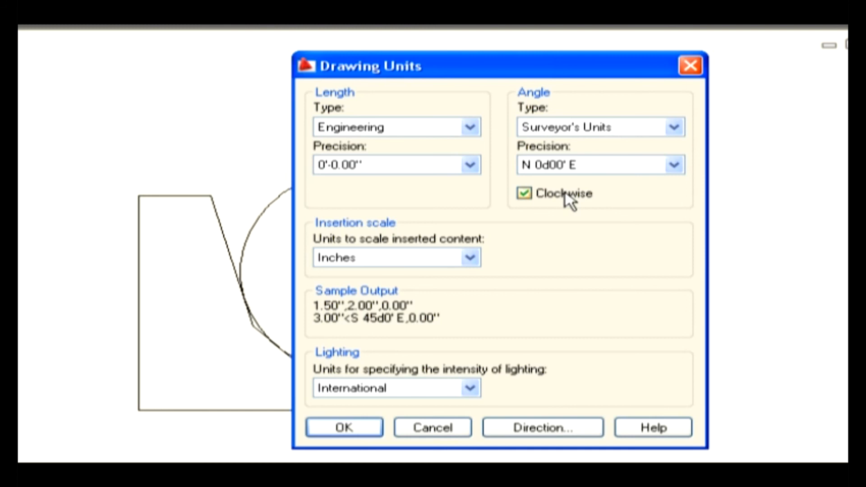
- Set the base angle direction to North and apply the drawing units
{"action": "left_click", "coordinate": [539, 429]}
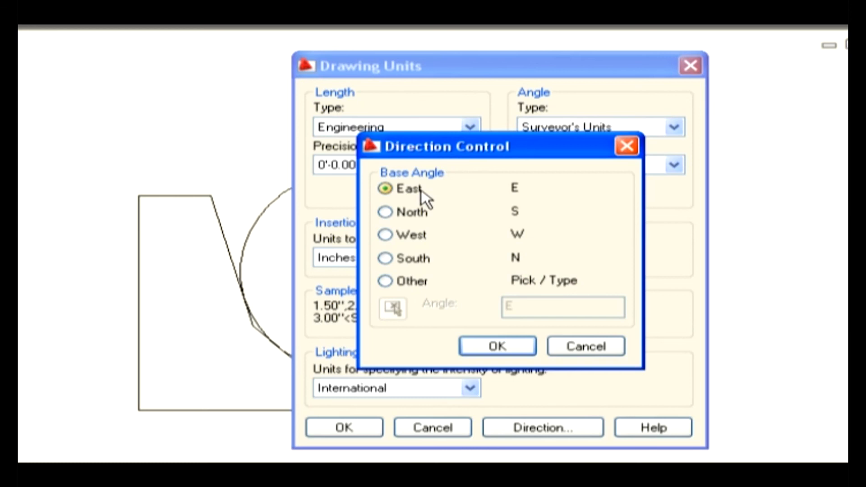
{"action": "left_click", "coordinate": [421, 216]}
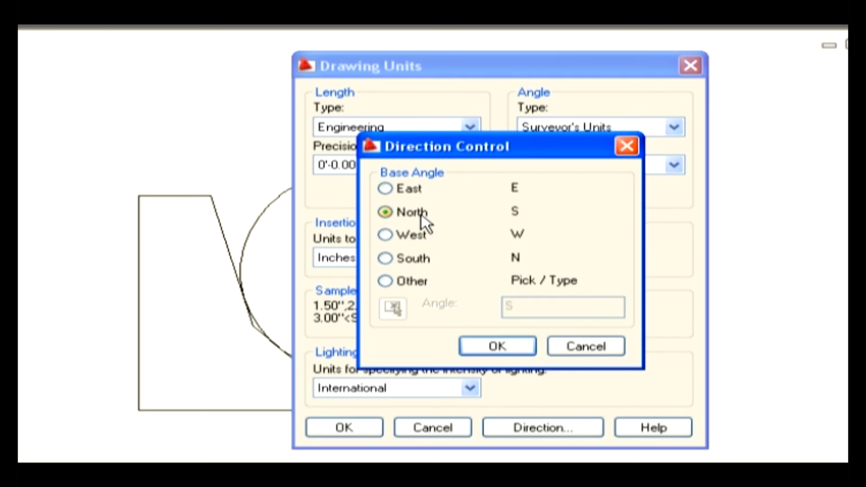
{"action": "left_click", "coordinate": [490, 346]}
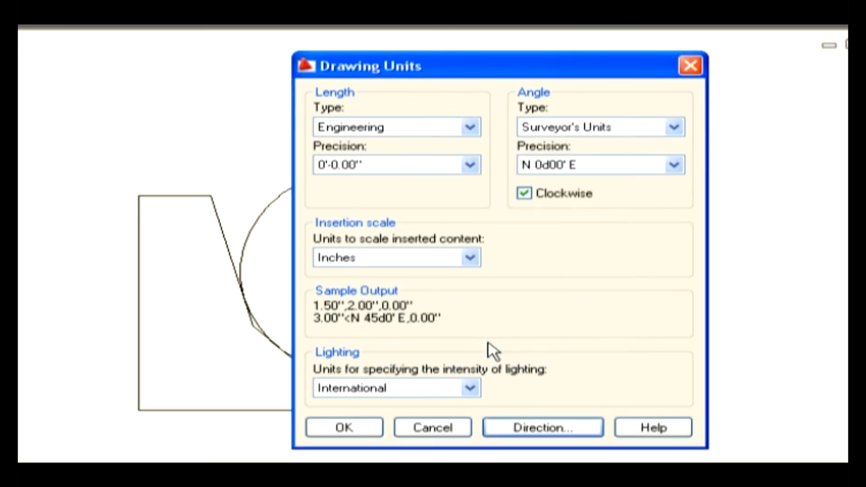
{"action": "left_click", "coordinate": [366, 429]}
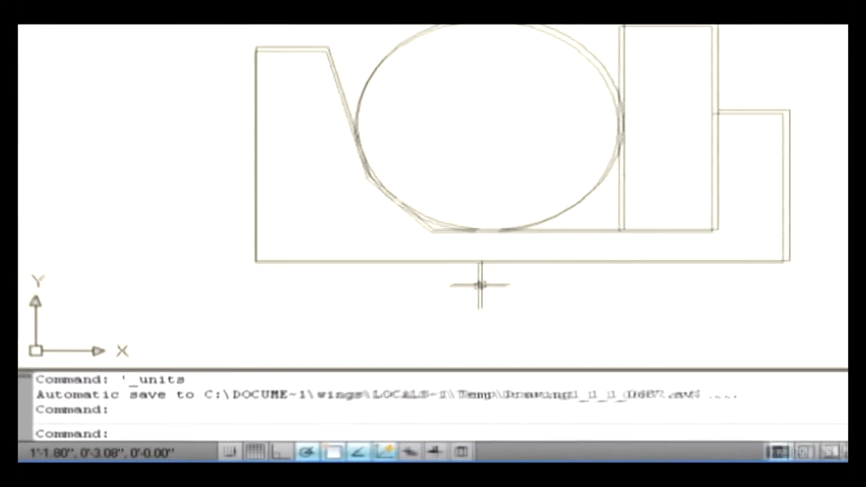
- Draw a horizontal line about 4.71" long below the base of the outline
{"action": "type", "text": "l"}
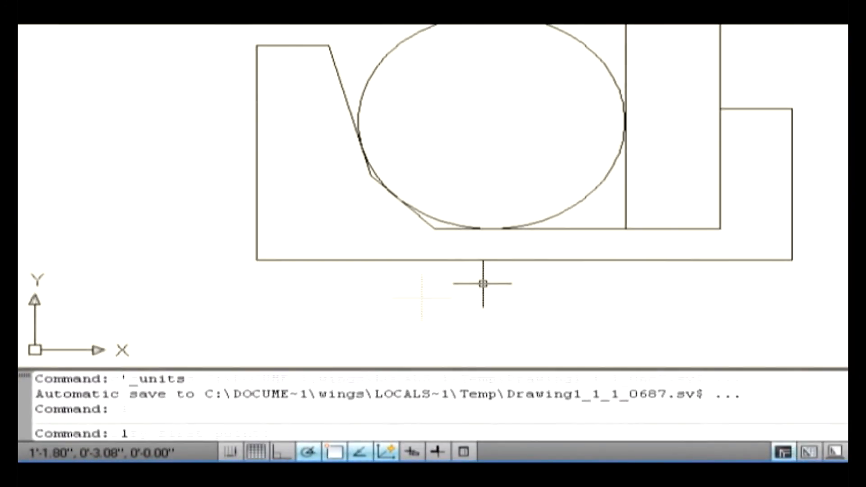
{"action": "key", "text": "Return"}
{"action": "left_click", "coordinate": [257, 376]}
{"action": "left_click", "coordinate": [504, 321]}
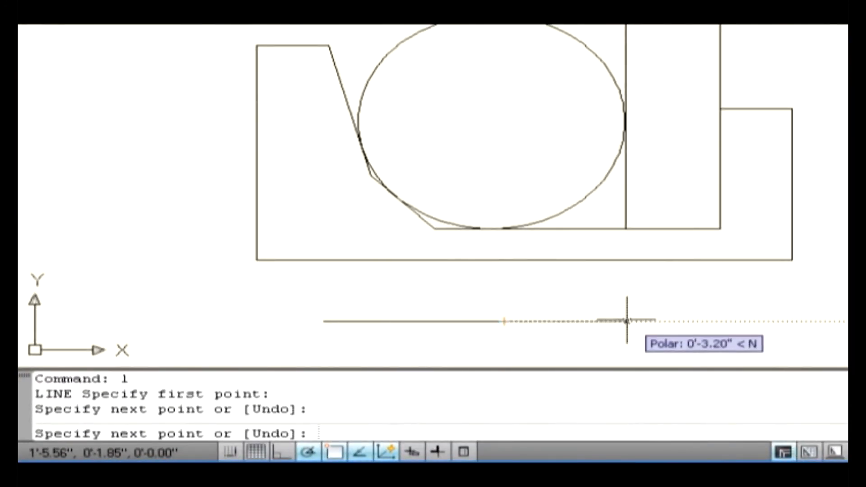
{"action": "key", "text": "Return"}
- Measure the new line from its right endpoint to its left endpoint and highlight the reported distance data
{"action": "type", "text": "di"}
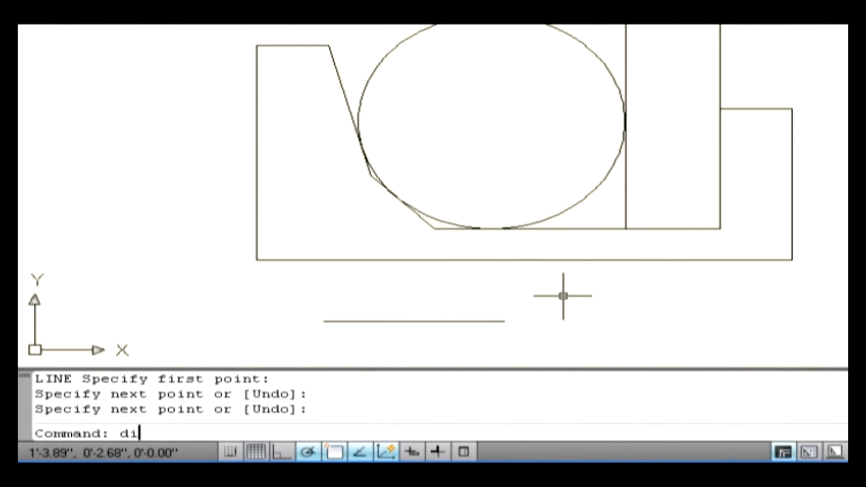
{"action": "key", "text": "Return"}
{"action": "left_click", "coordinate": [509, 318]}
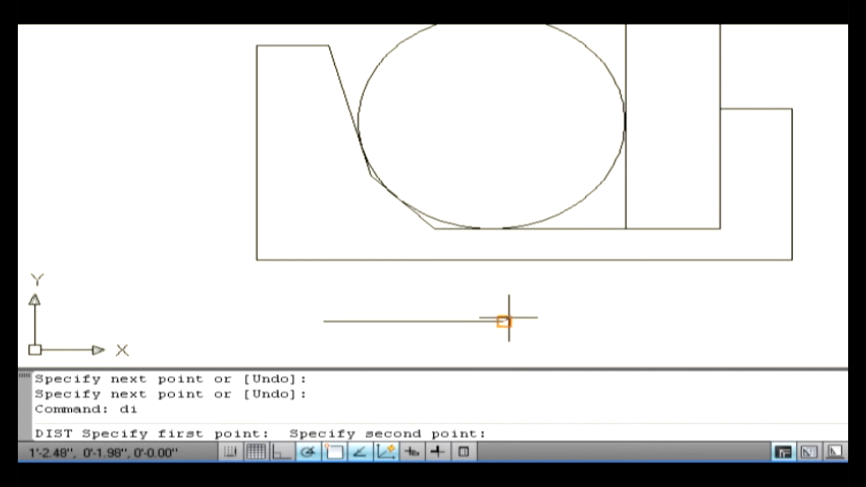
{"action": "left_click", "coordinate": [323, 321]}
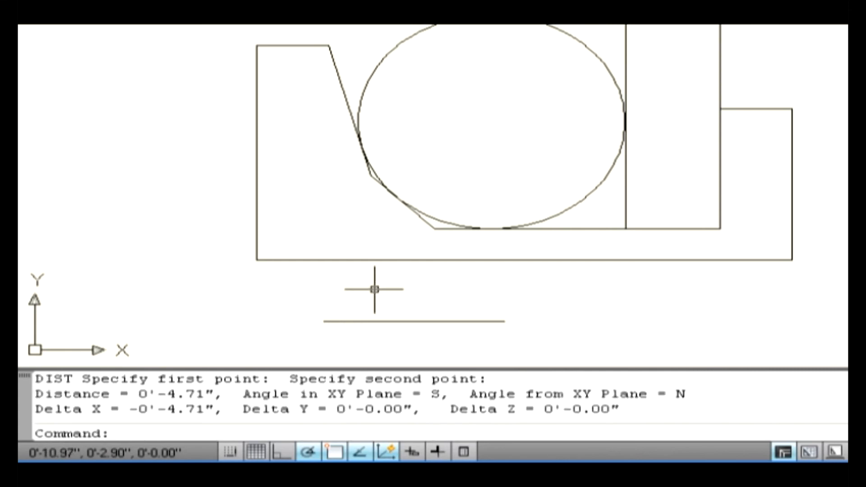
{"action": "left_click_drag", "start_coordinate": [141, 394], "coordinate": [707, 411]}
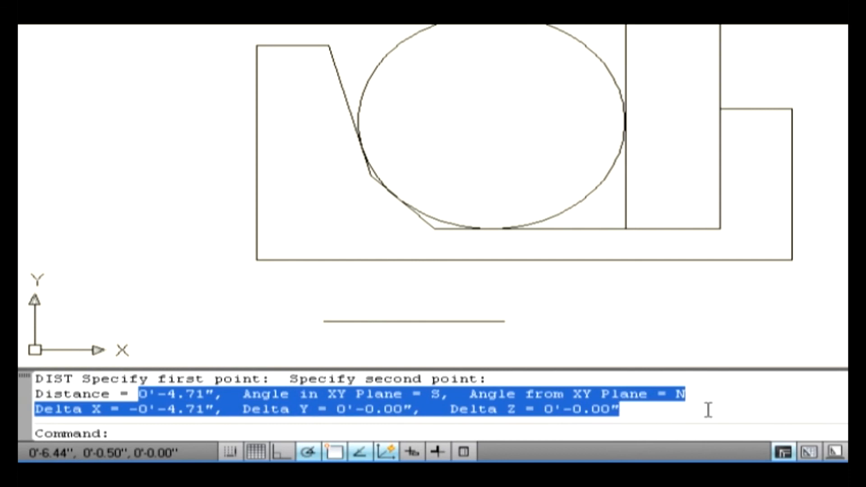